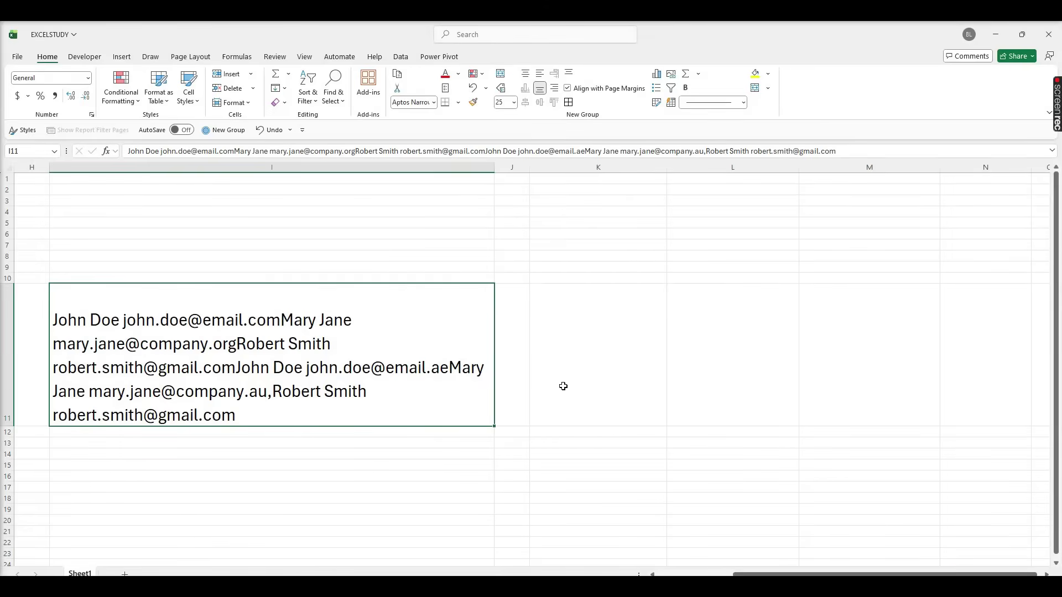
Step: Inspect cell I11's combined text, highlighting the first name and first email ending
double_click(121, 320)
left_click_drag(121, 320, 20, 308)
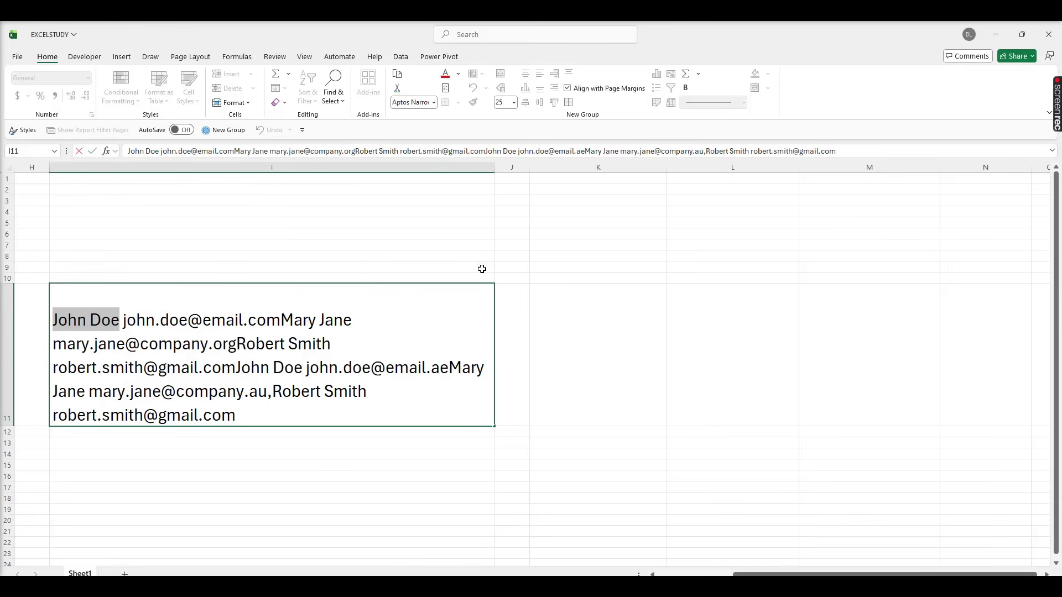
left_click(337, 467)
left_click(113, 320)
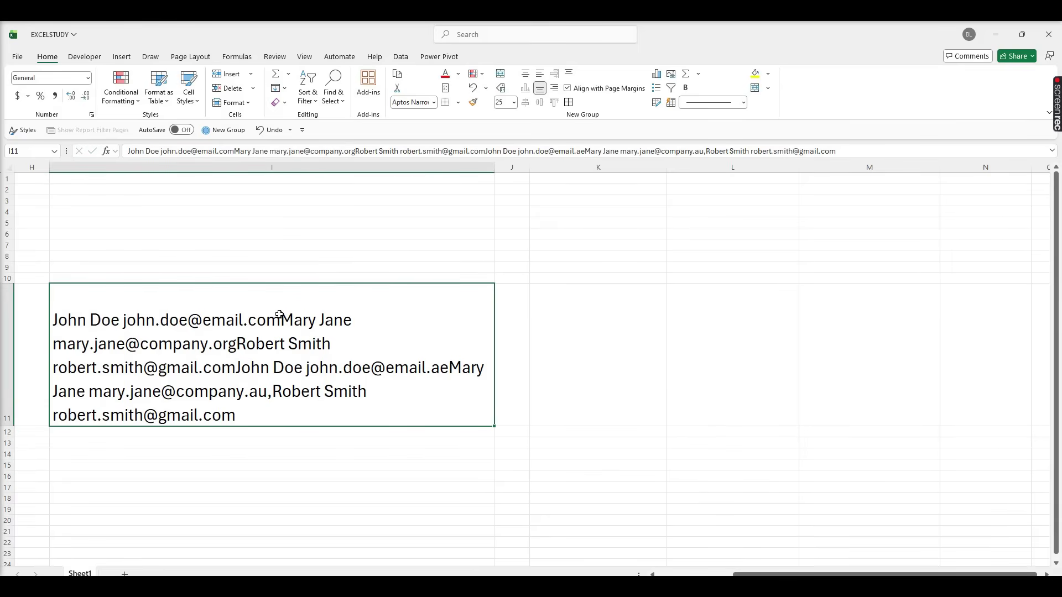
left_click(256, 486)
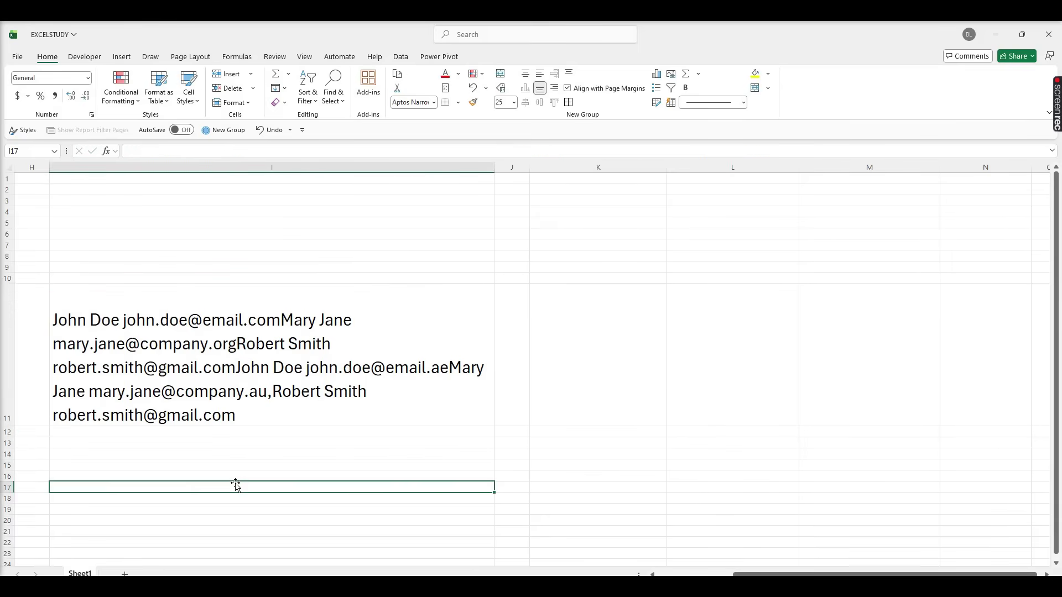
left_click(346, 357)
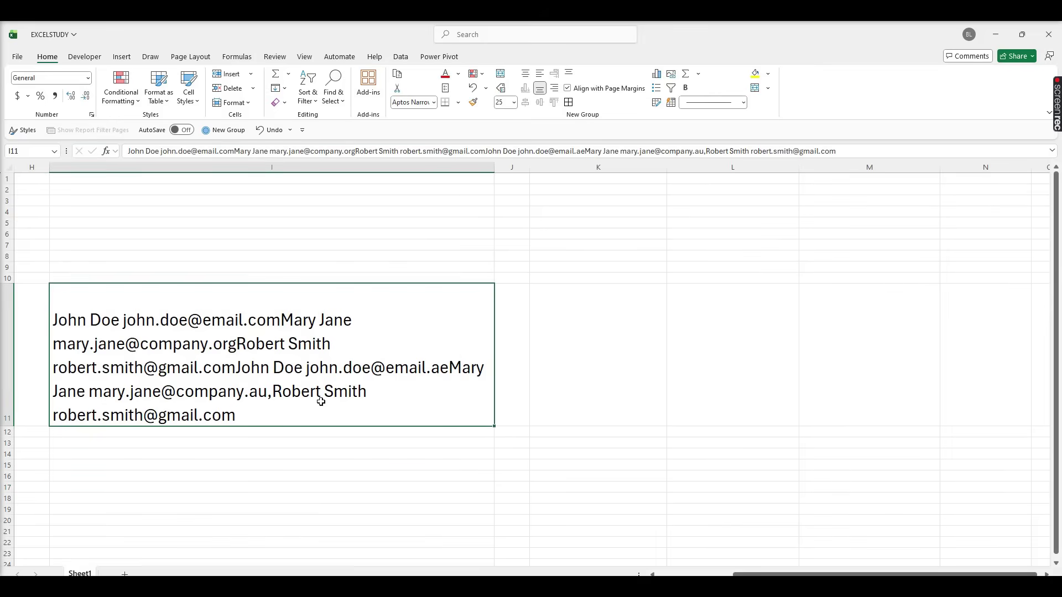
double_click(276, 321)
left_click_drag(276, 322, 223, 345)
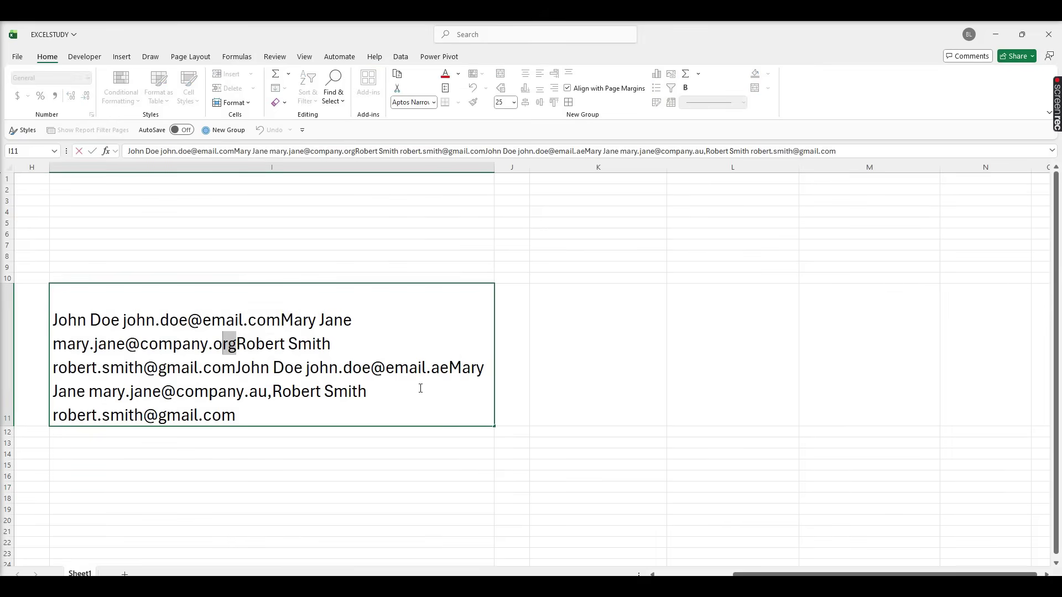
left_click(446, 370)
key("Escape")
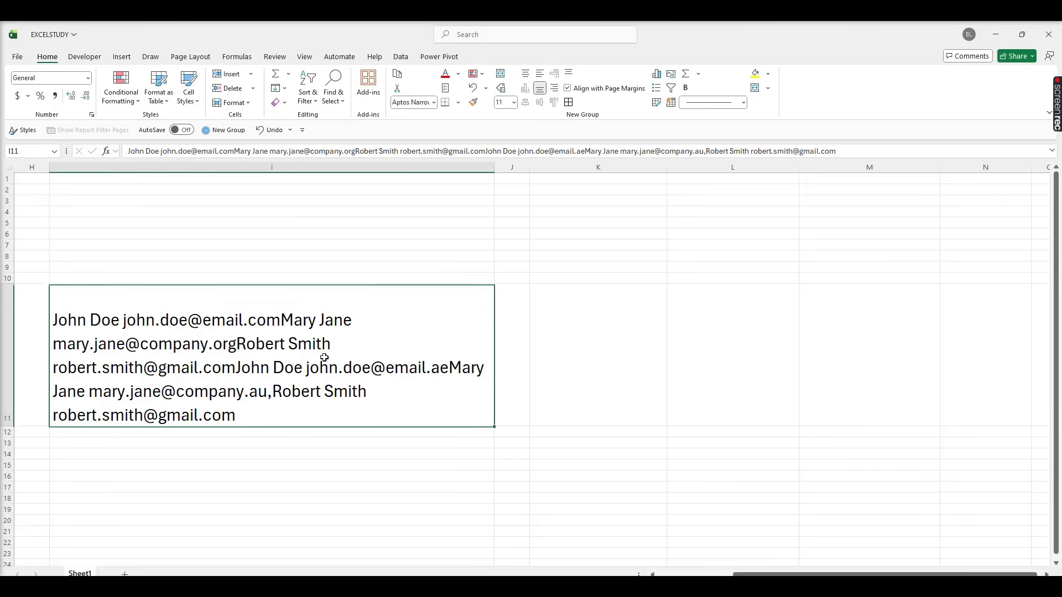
Step: Replace all .au with .au, and all .com with .com, using Find and Replace
key("ctrl+h")
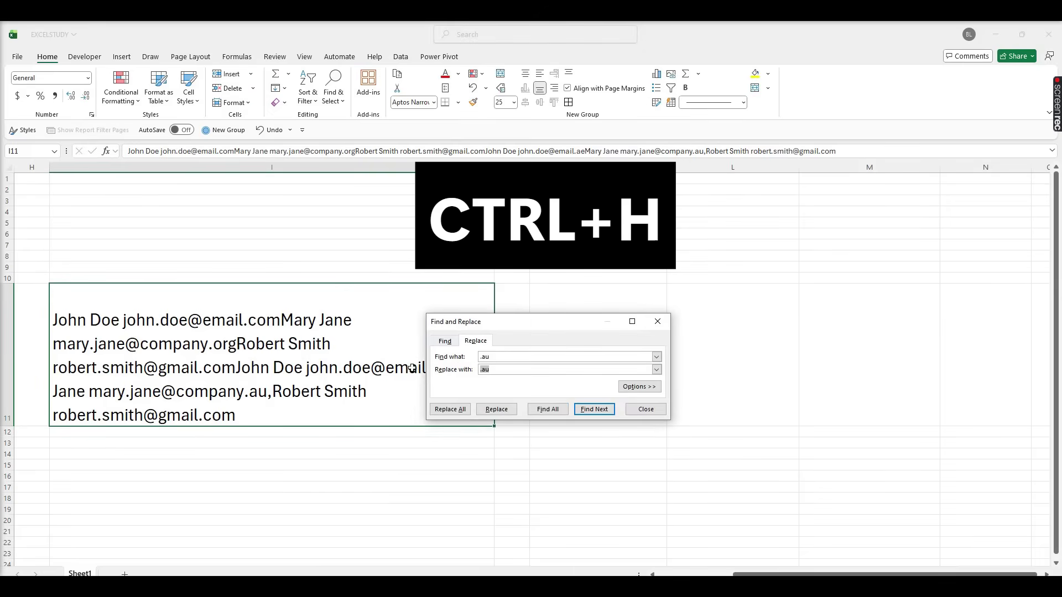
left_click(496, 370)
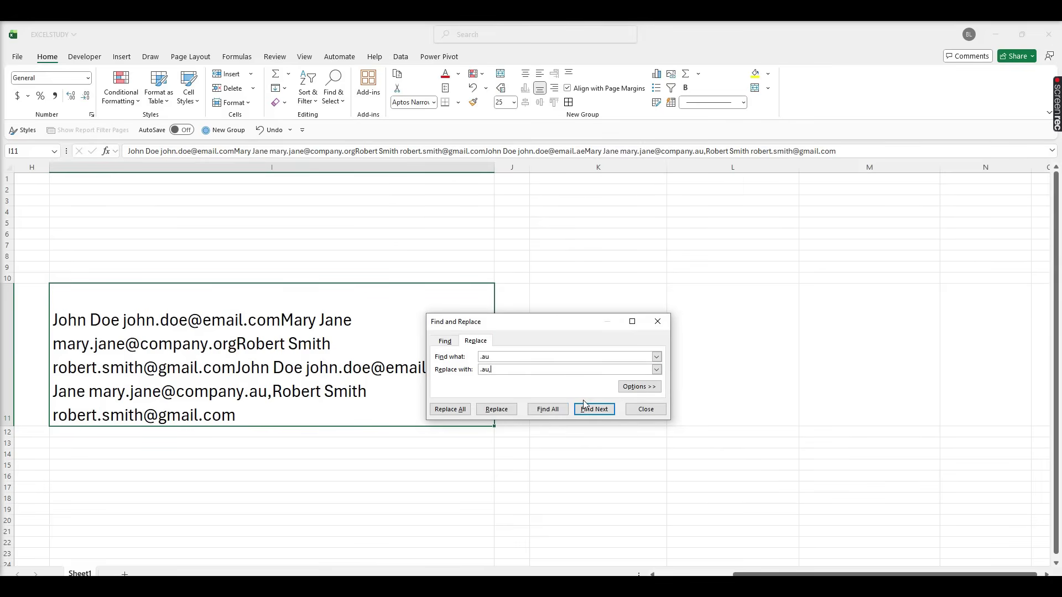
left_click(453, 410)
left_click(619, 401)
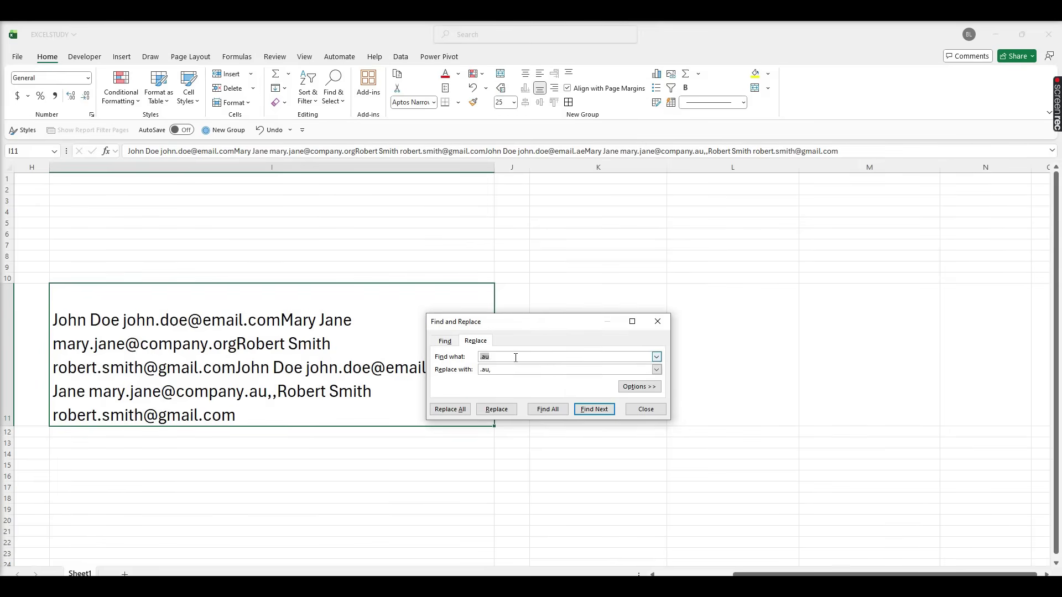
type(".com")
key("Tab")
type(".com,")
left_click(450, 411)
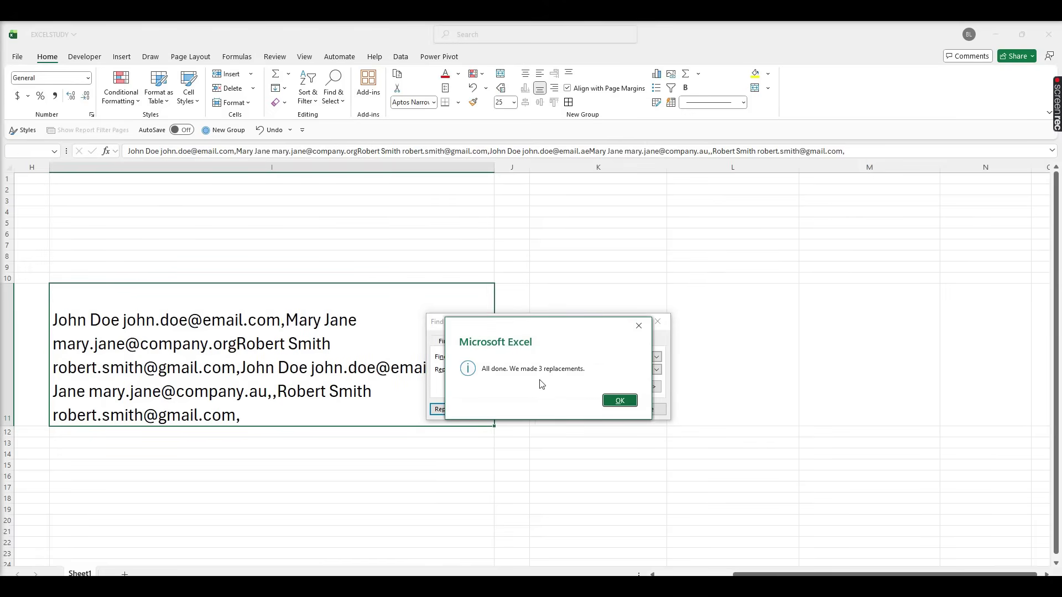
left_click(618, 401)
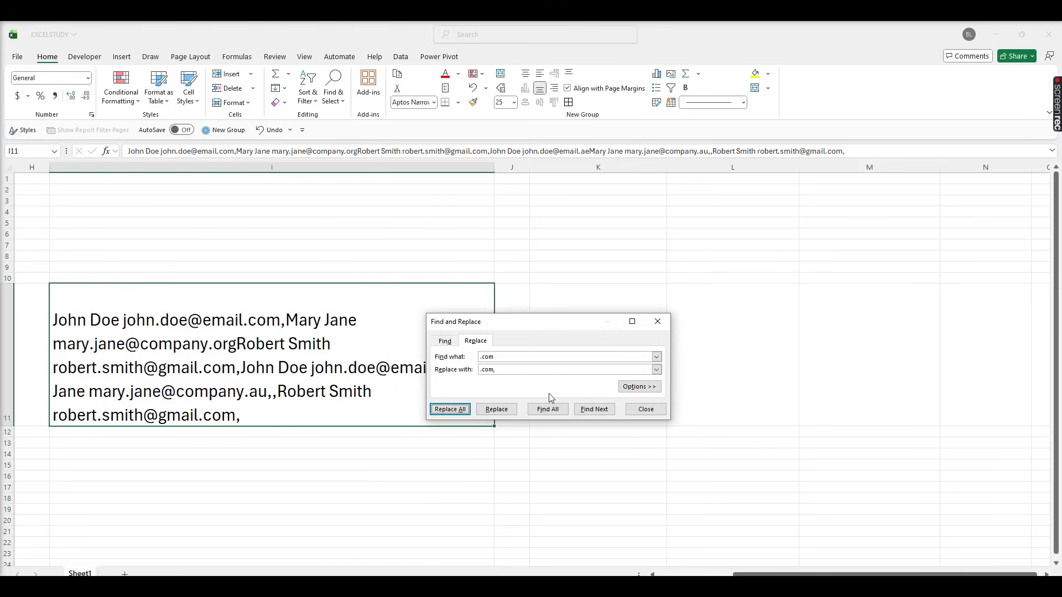
Step: Replace all .org with .org, and all .ae with .ae, then close Find and Replace
double_click(518, 357)
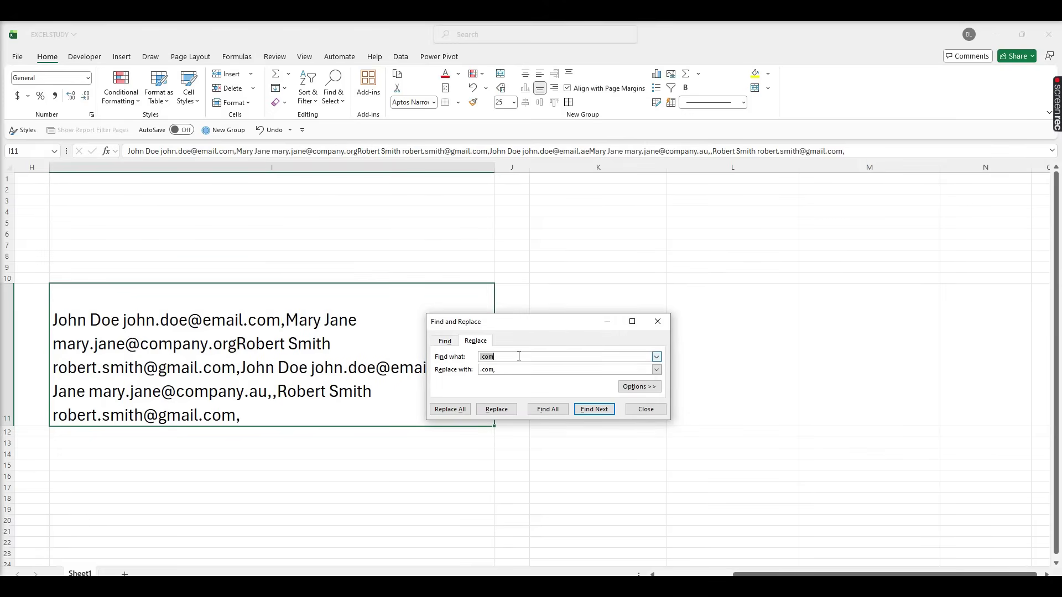
type(".org")
key("Tab")
type(".")
left_click(450, 410)
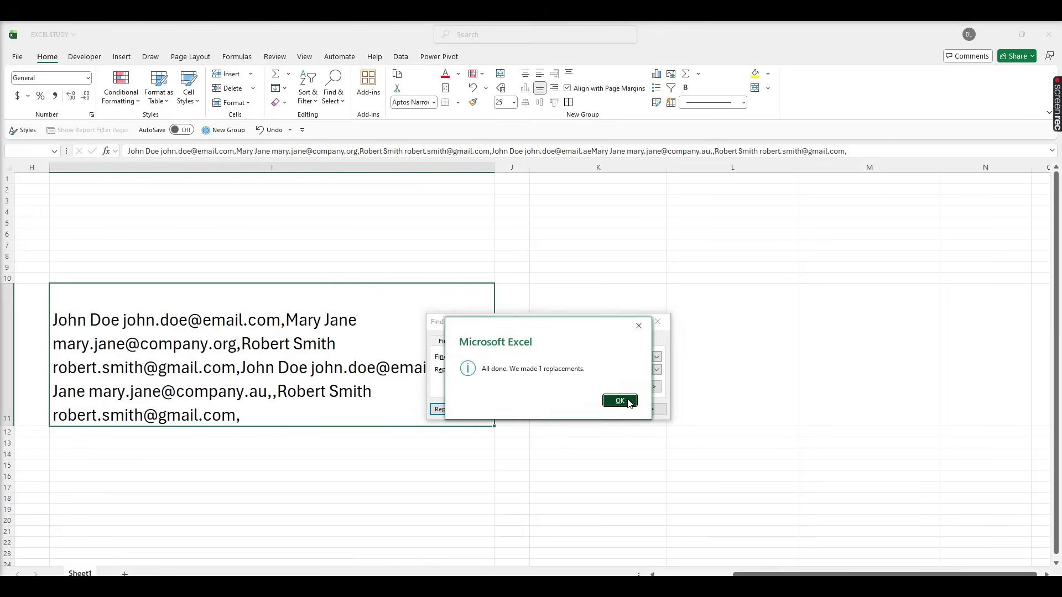
left_click(628, 399)
left_click(505, 357)
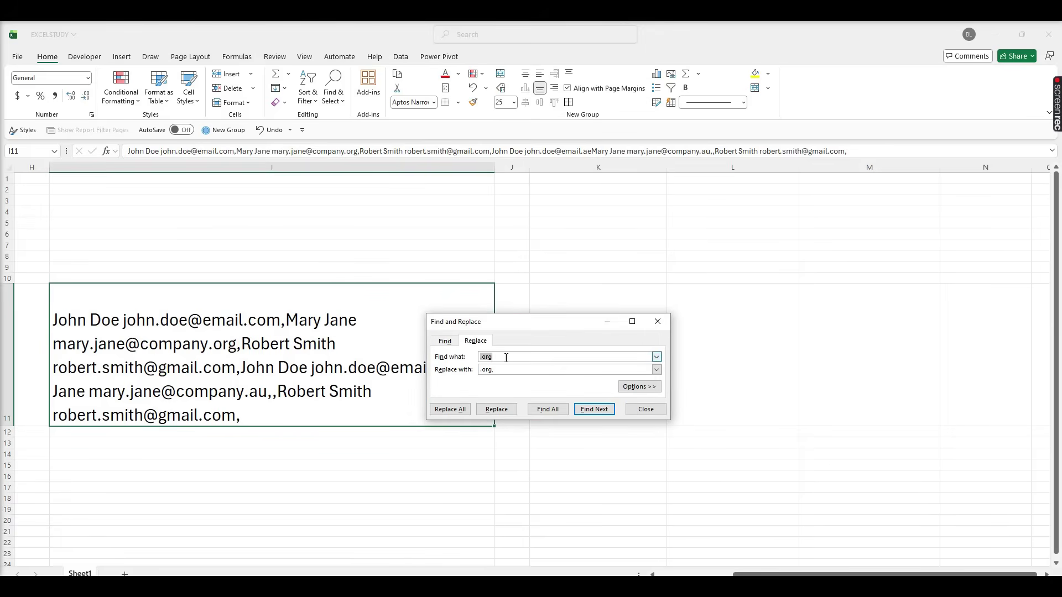
type(".ae")
key("Tab")
type(".")
left_click(462, 410)
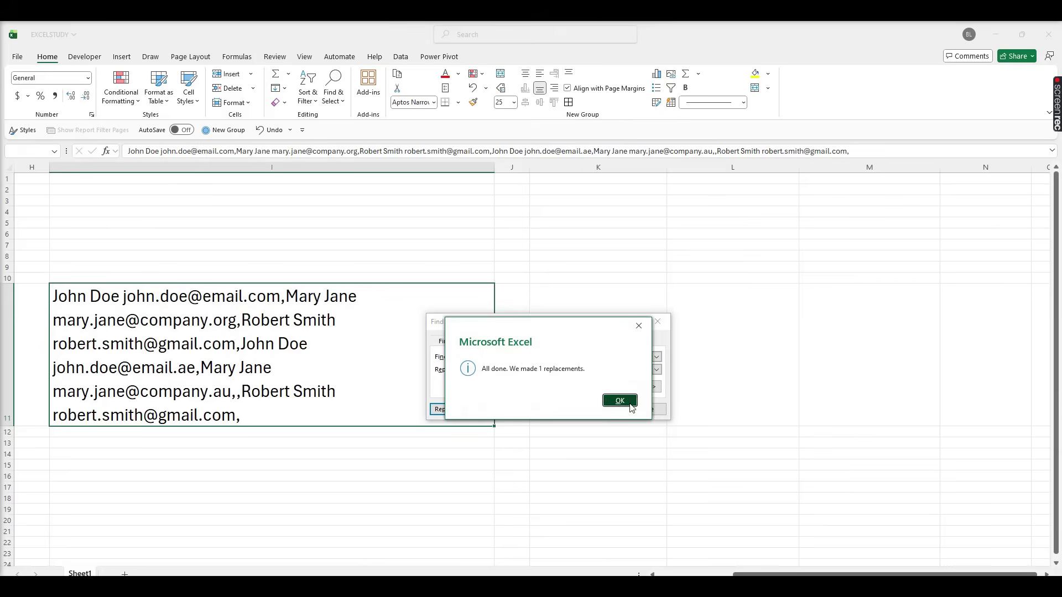
left_click(619, 400)
left_click(646, 410)
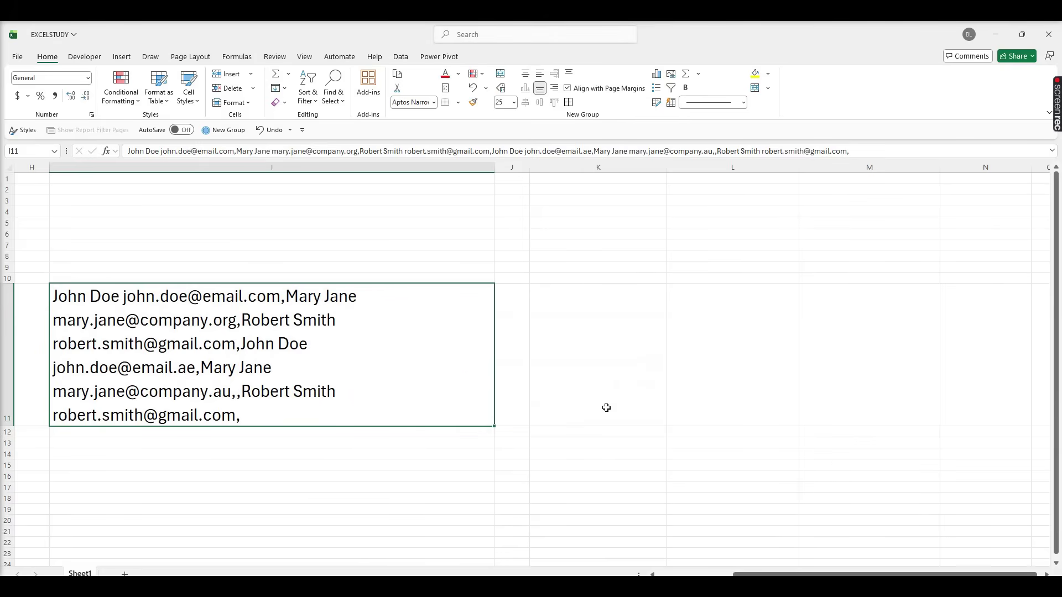
Step: Enter =TEXTSPLIT(I11,",") in L11 so the name-and-email entries spill across row 11
left_click(609, 315)
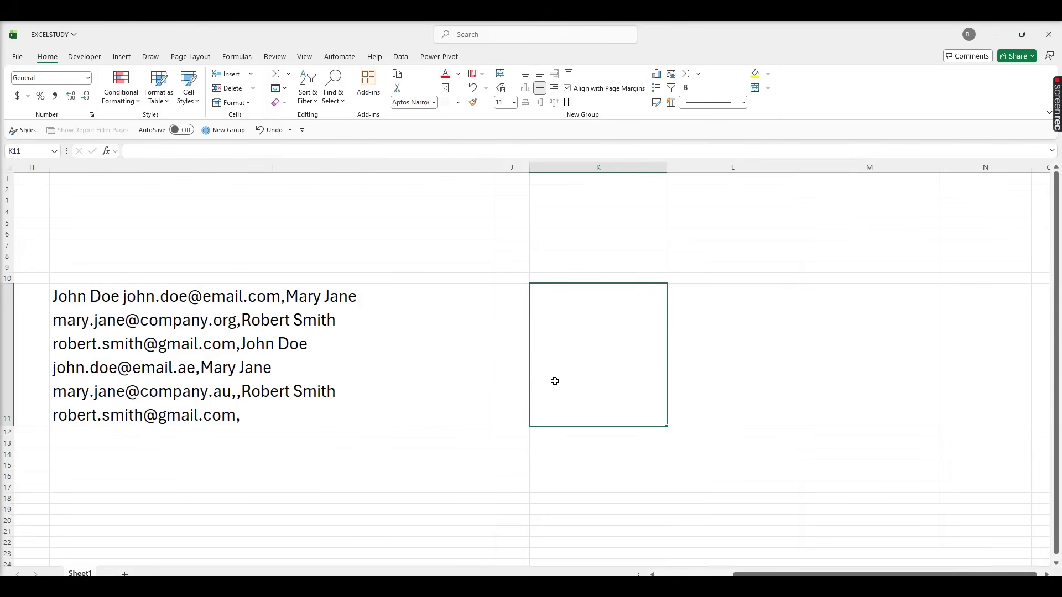
left_click(763, 339)
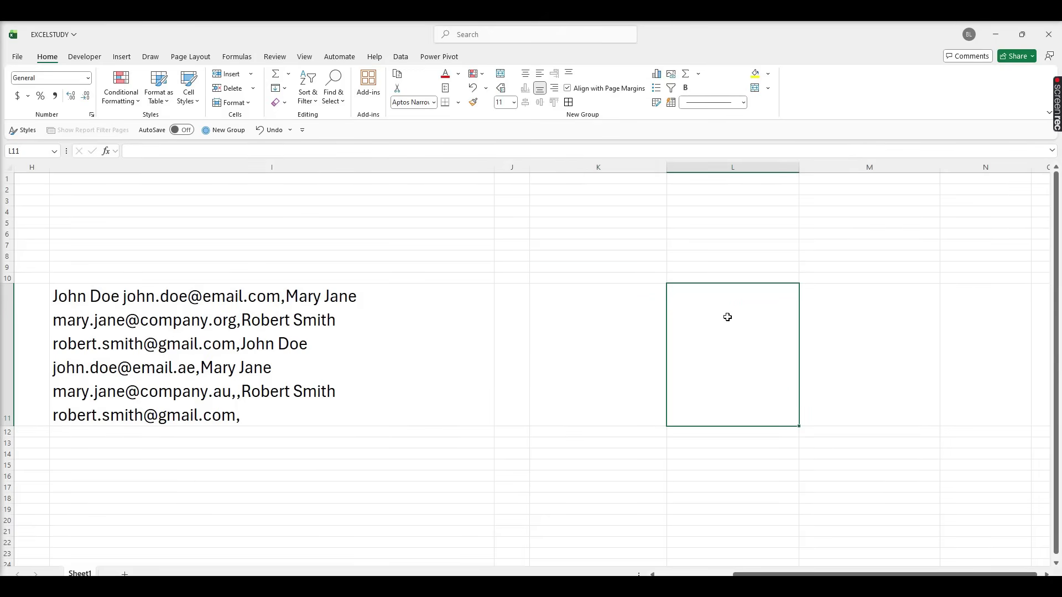
key("Right")
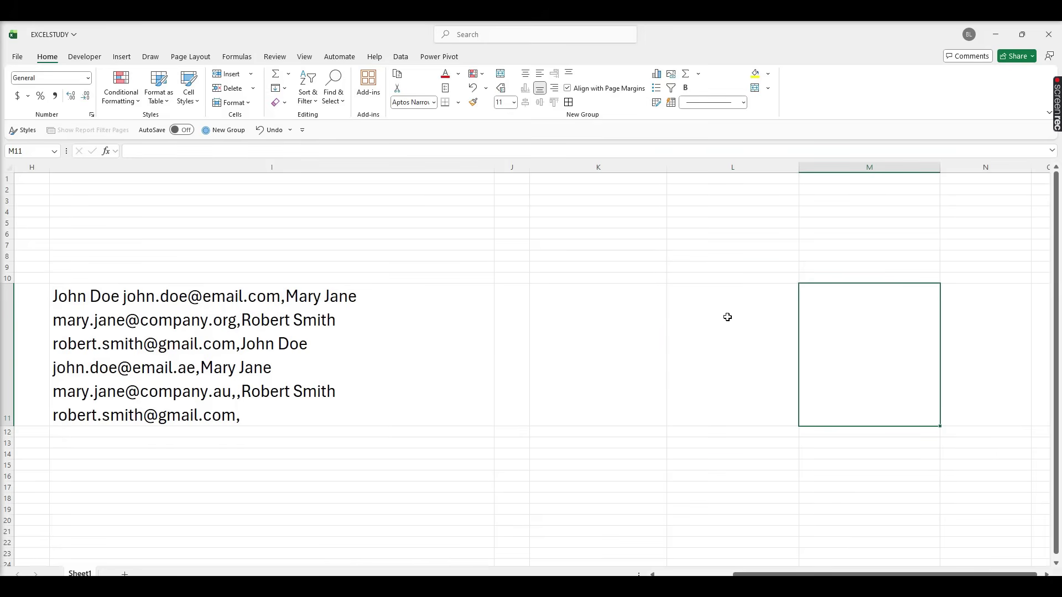
left_click(727, 317)
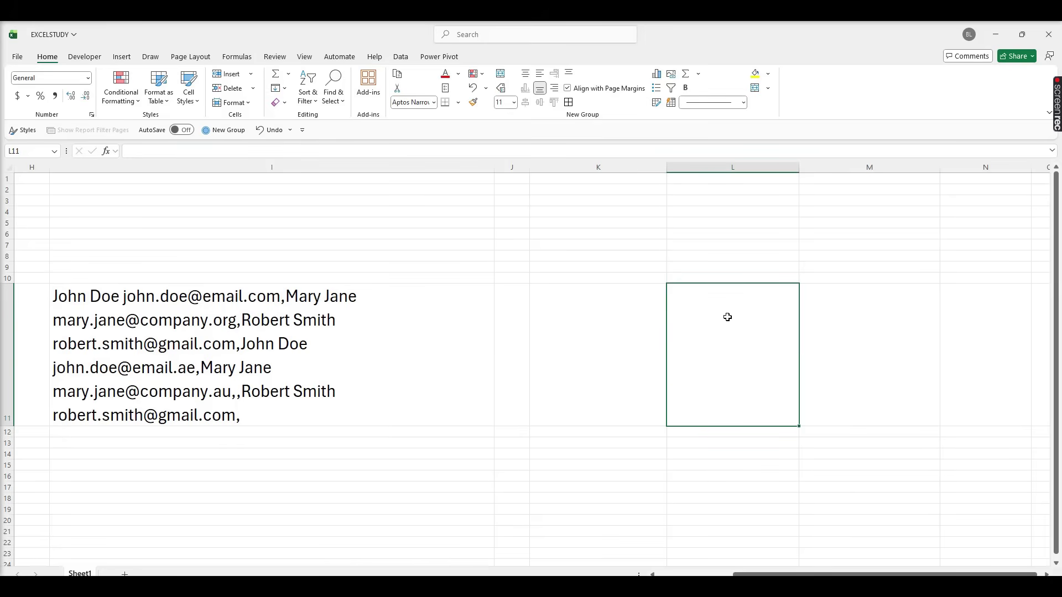
type("=textsp")
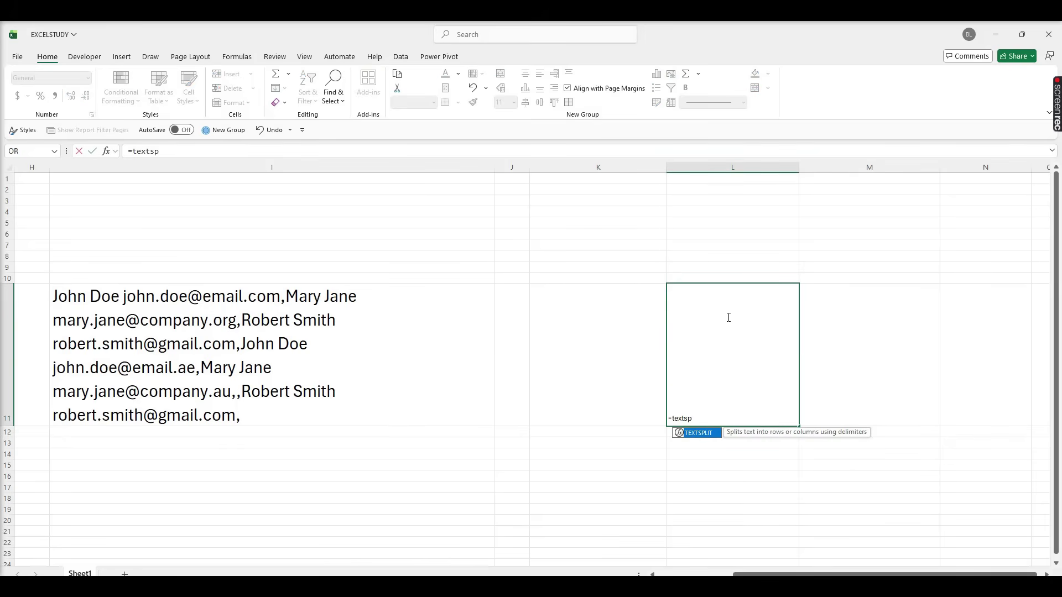
type("lit(")
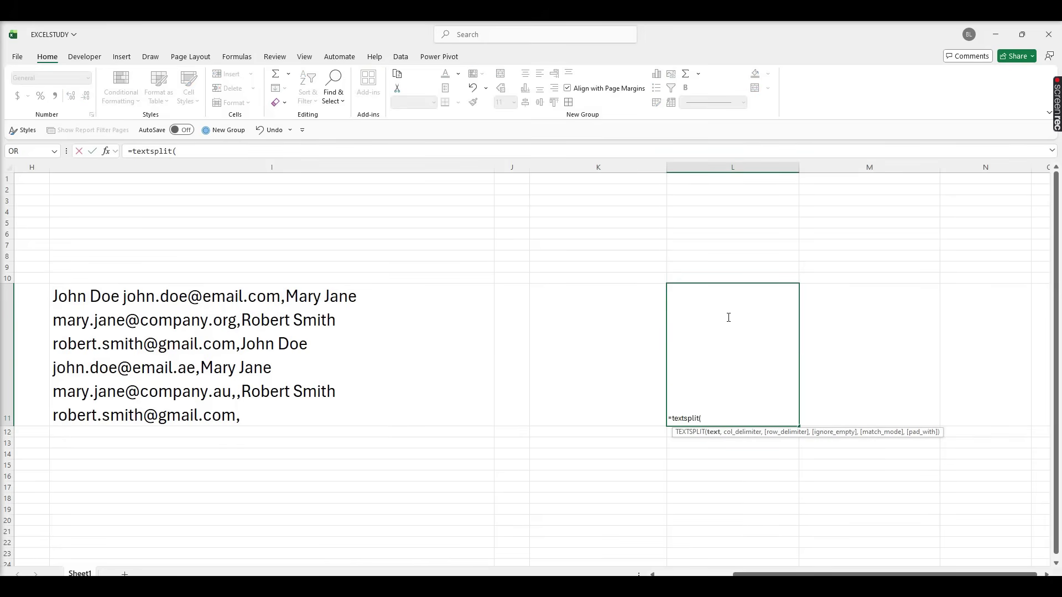
left_click(289, 349)
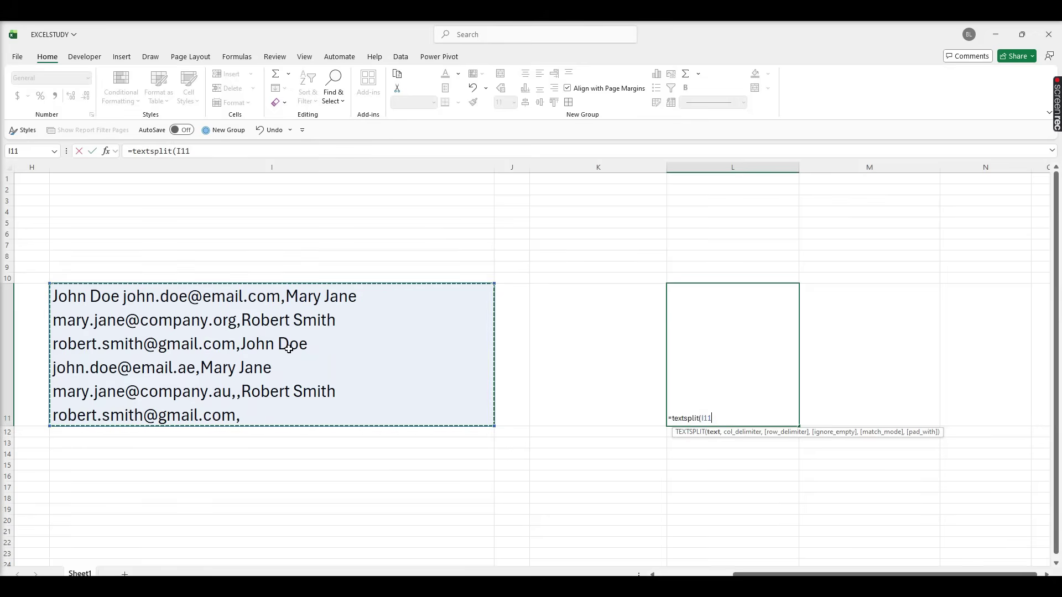
type(",\",")
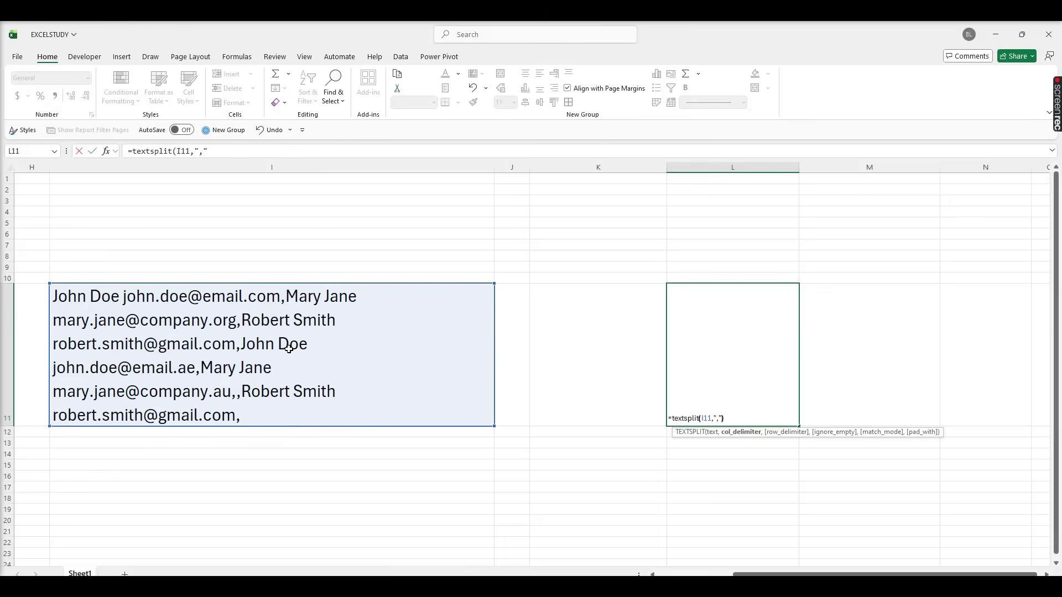
key("Return")
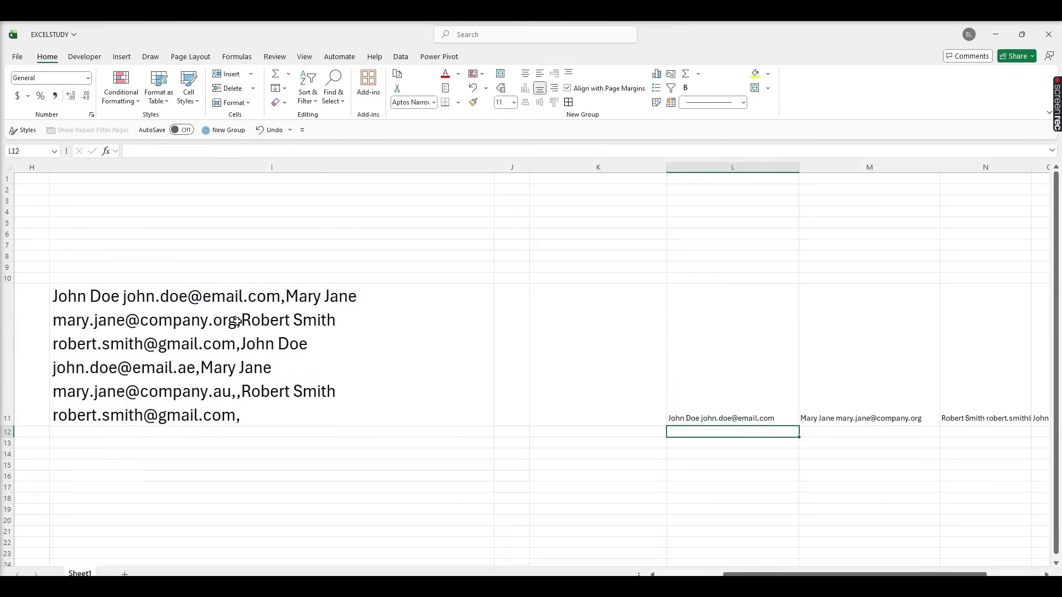
left_click(737, 403)
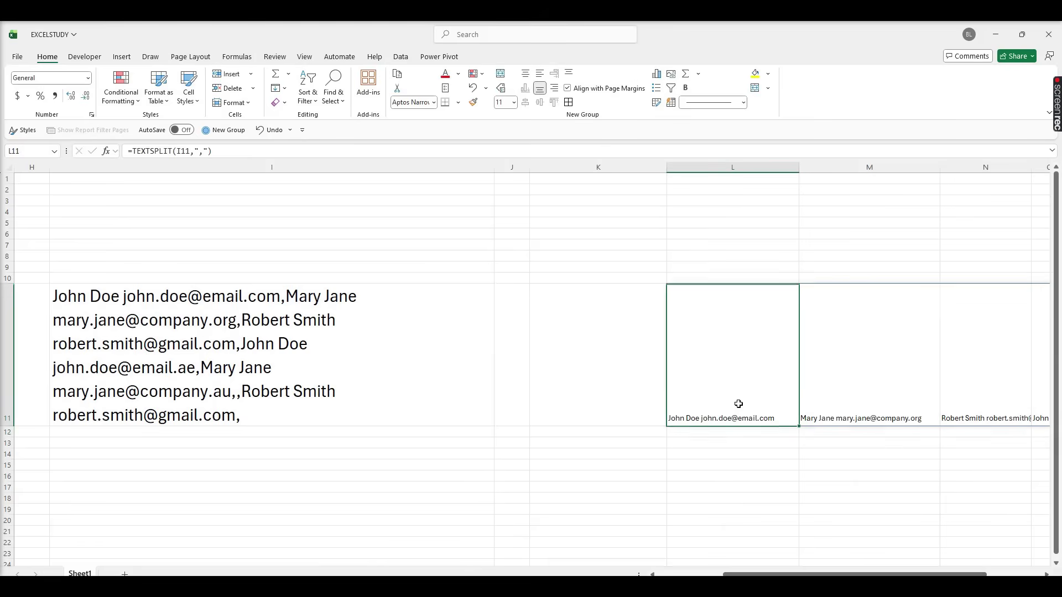
Step: Change L11 to =TRANSPOSE(TEXTSPLIT(I11,",")) so the entries spill down L11:L17
key("F2")
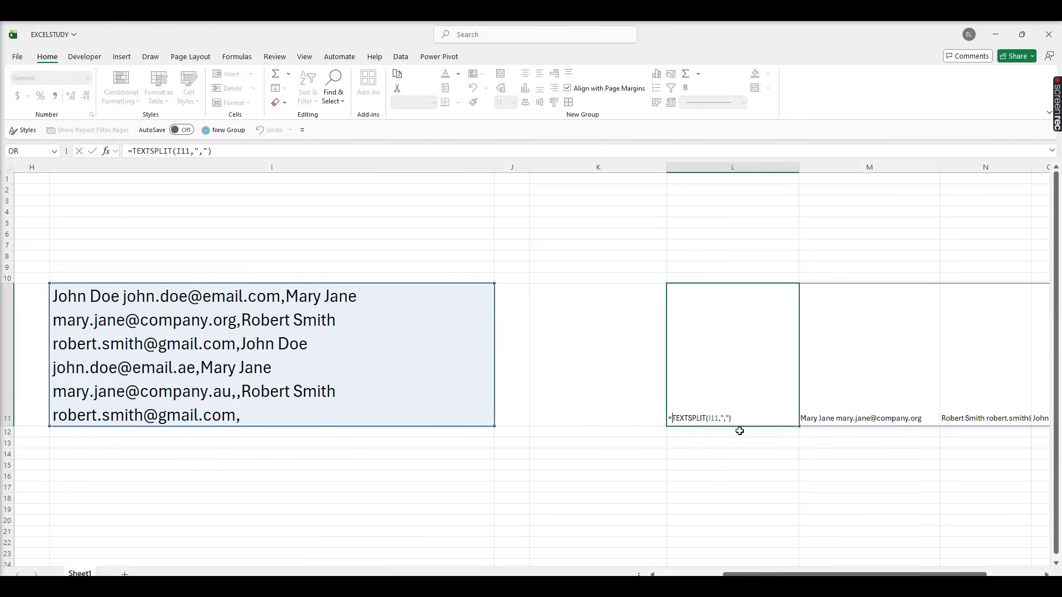
type("trans")
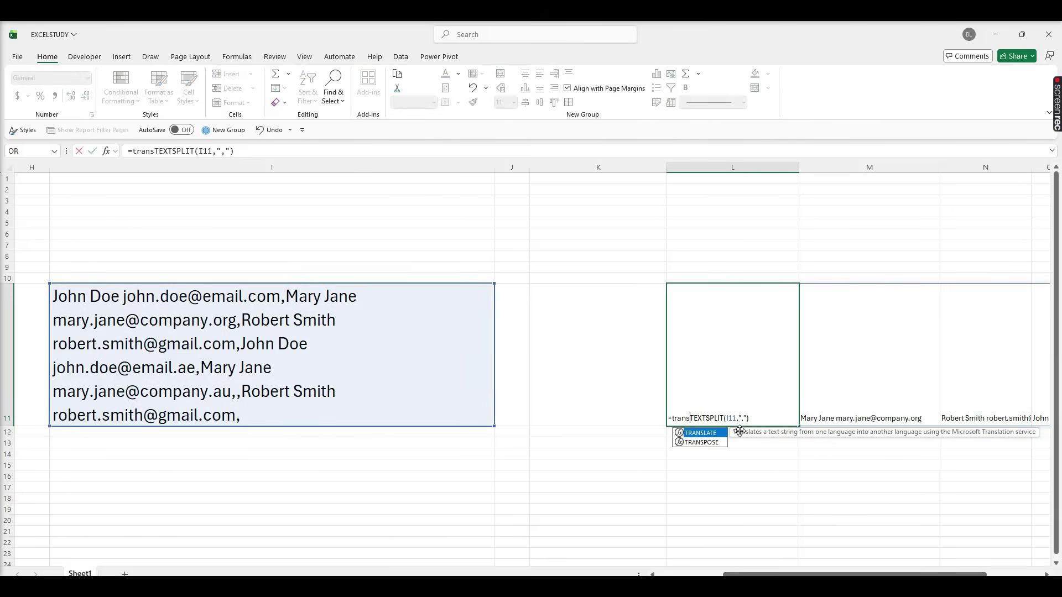
double_click(703, 442)
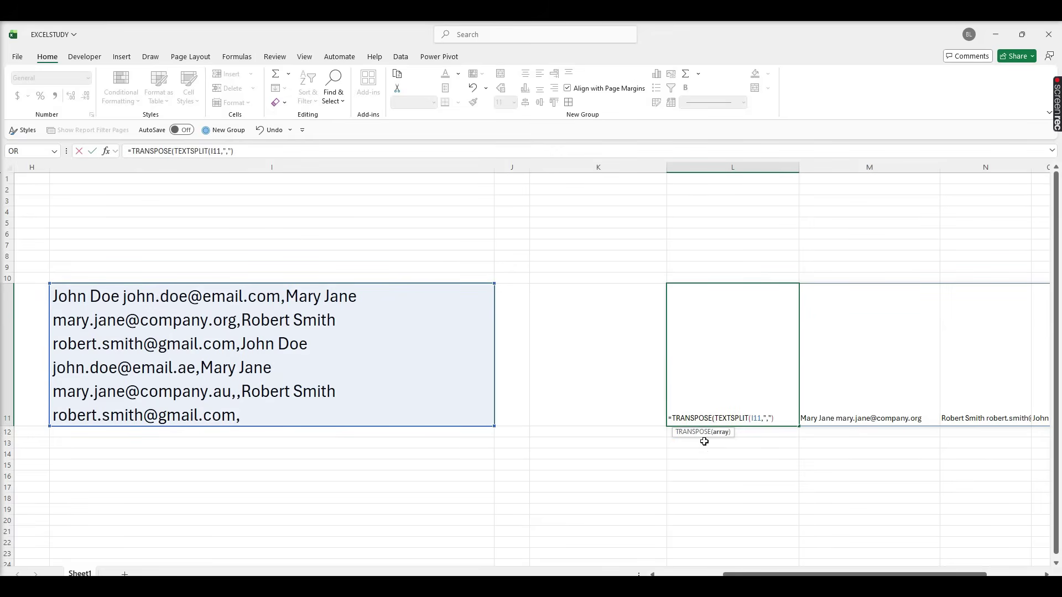
left_click(289, 151)
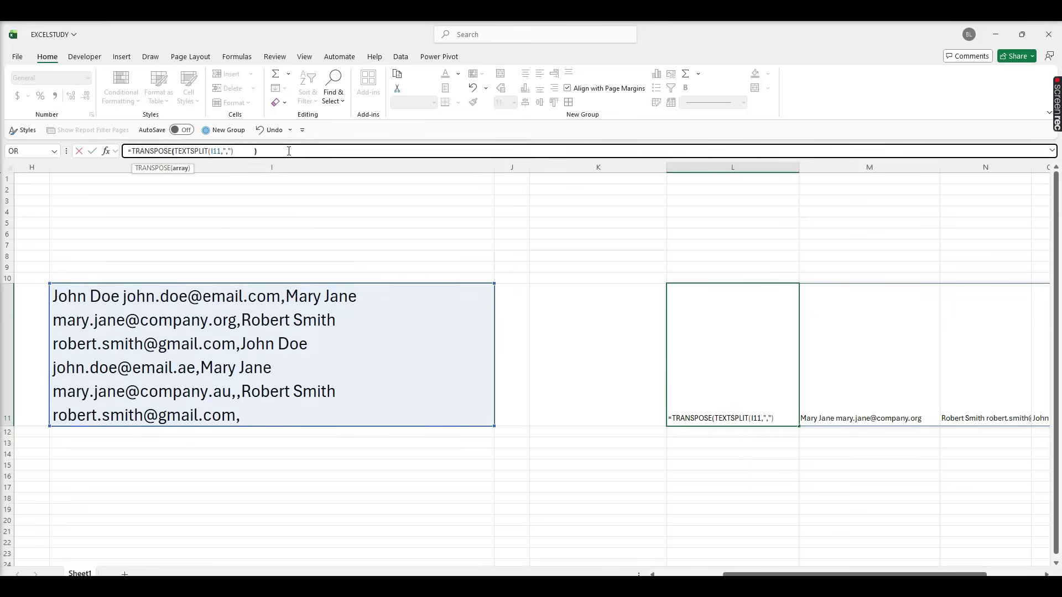
key("Return")
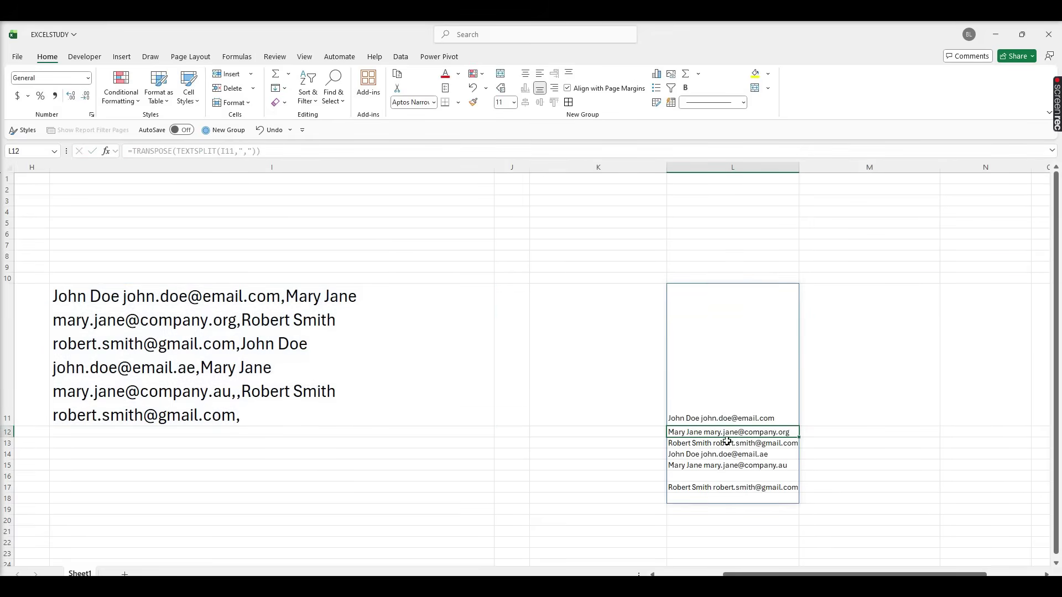
double_click(692, 418)
left_click(733, 443)
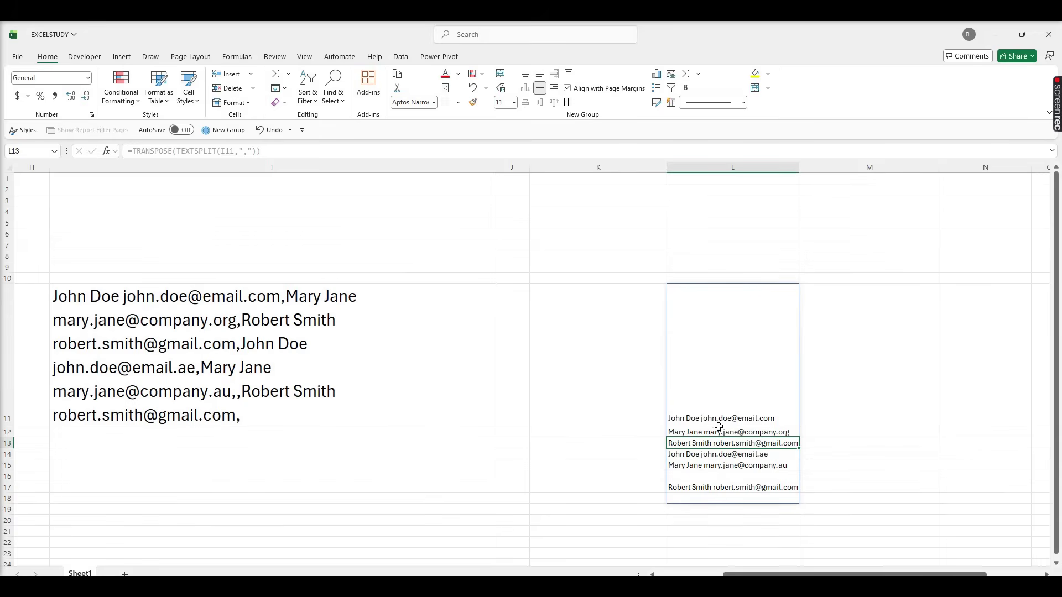
Step: Copy the spilled entries in L11:L18 and paste them as values into M11
left_click(964, 407)
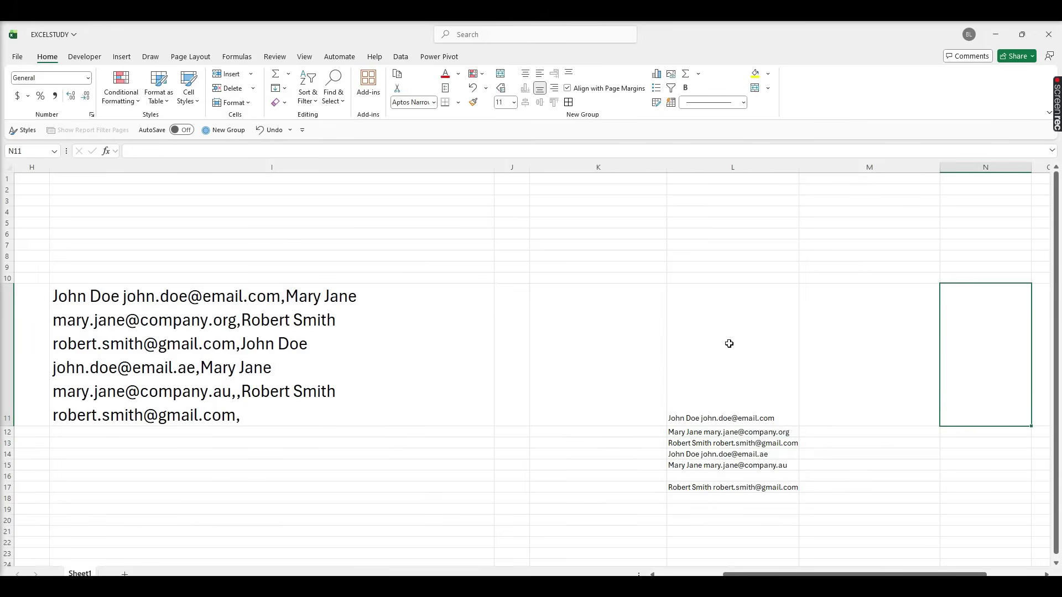
left_click_drag(729, 344, 707, 489)
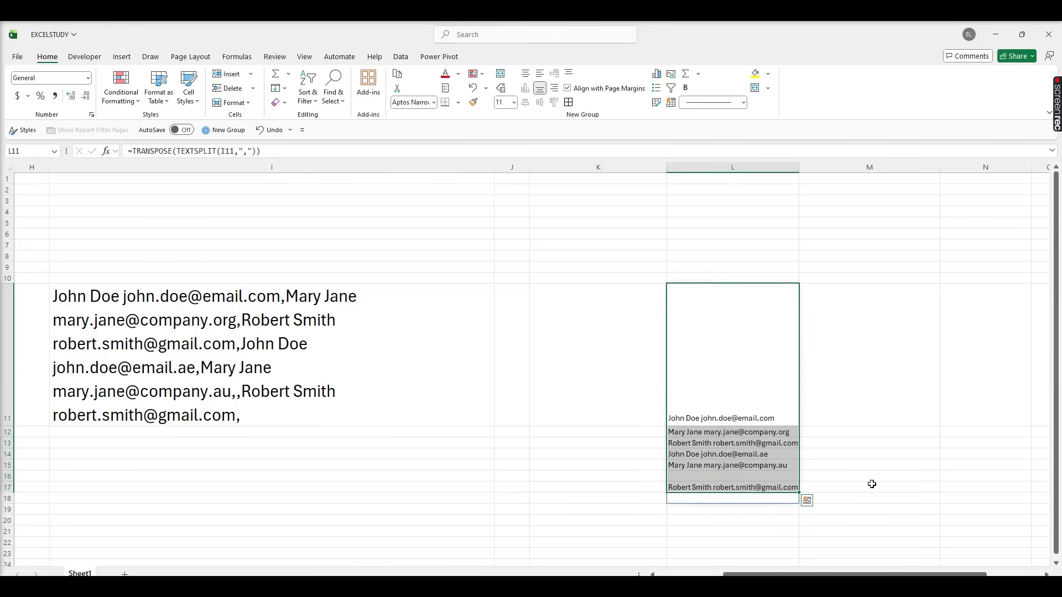
key("ctrl+c")
left_click(843, 381)
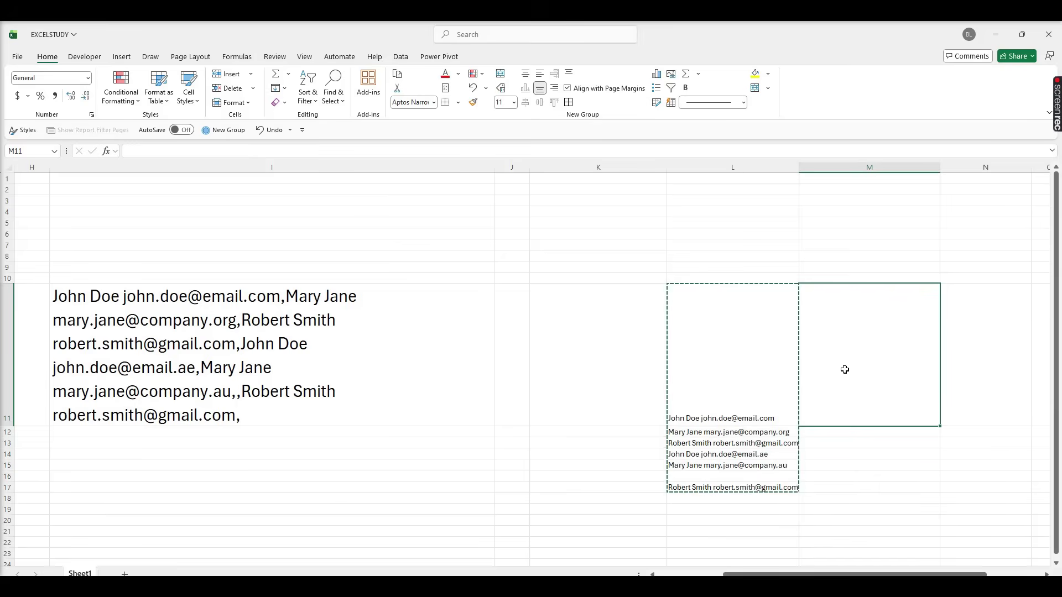
right_click(845, 370)
left_click(897, 109)
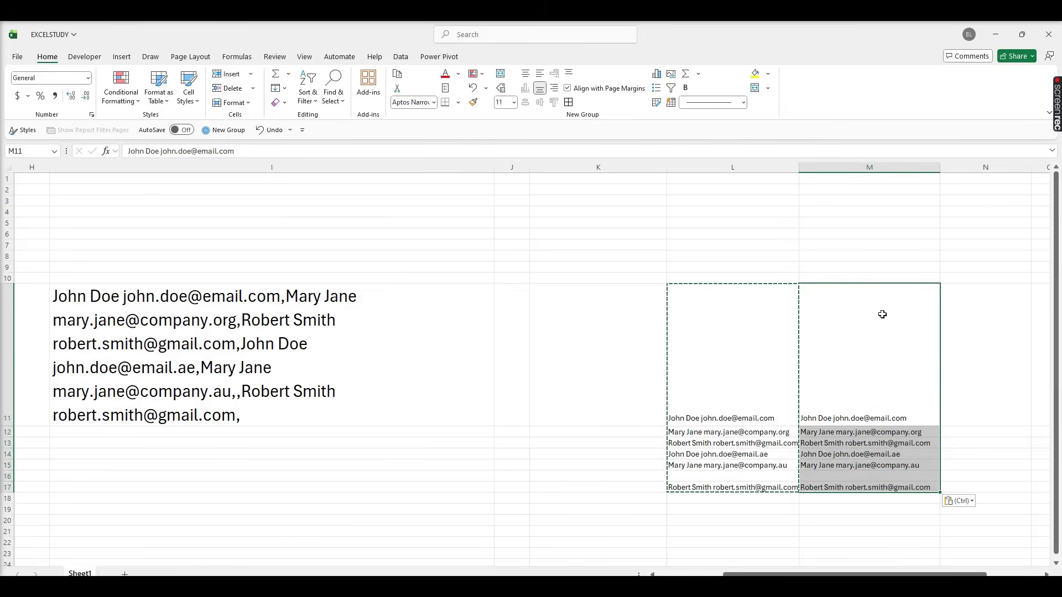
key("Escape")
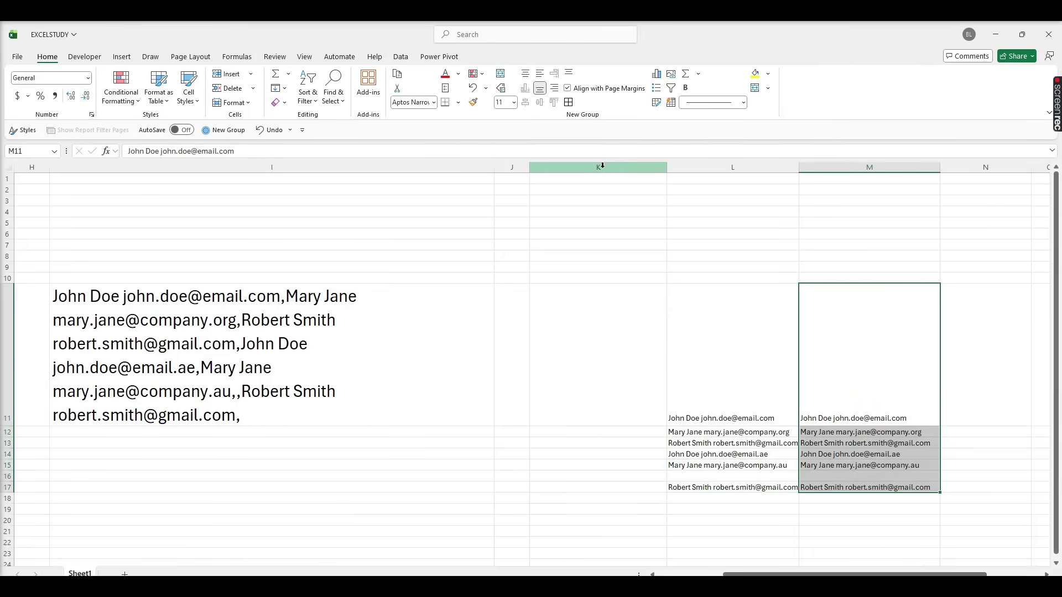
Step: Run Text to Columns on column M as Delimited, splitting on Space instead of Tab
left_click(401, 58)
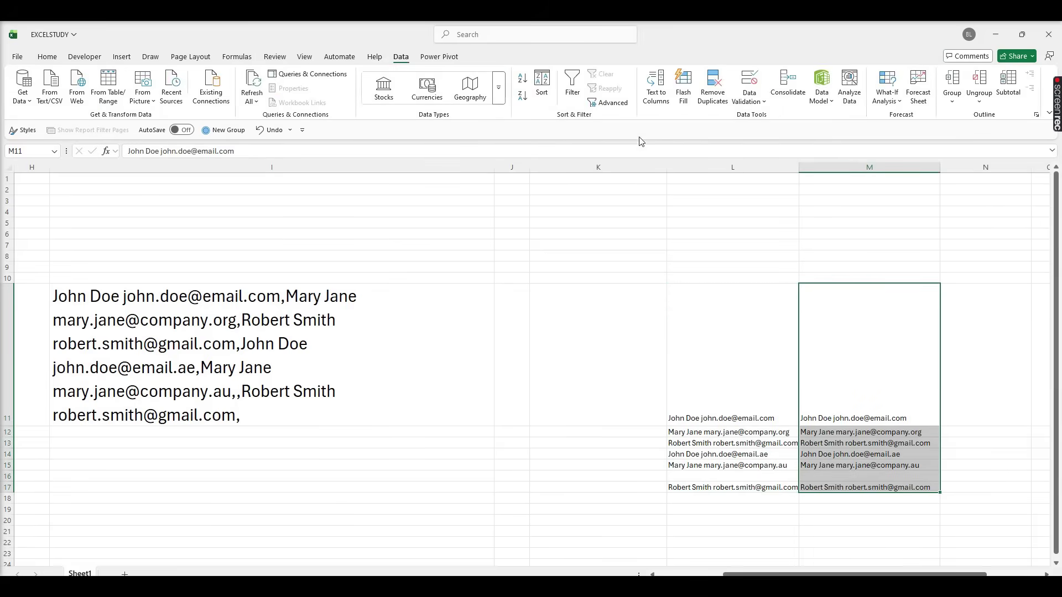
left_click(656, 94)
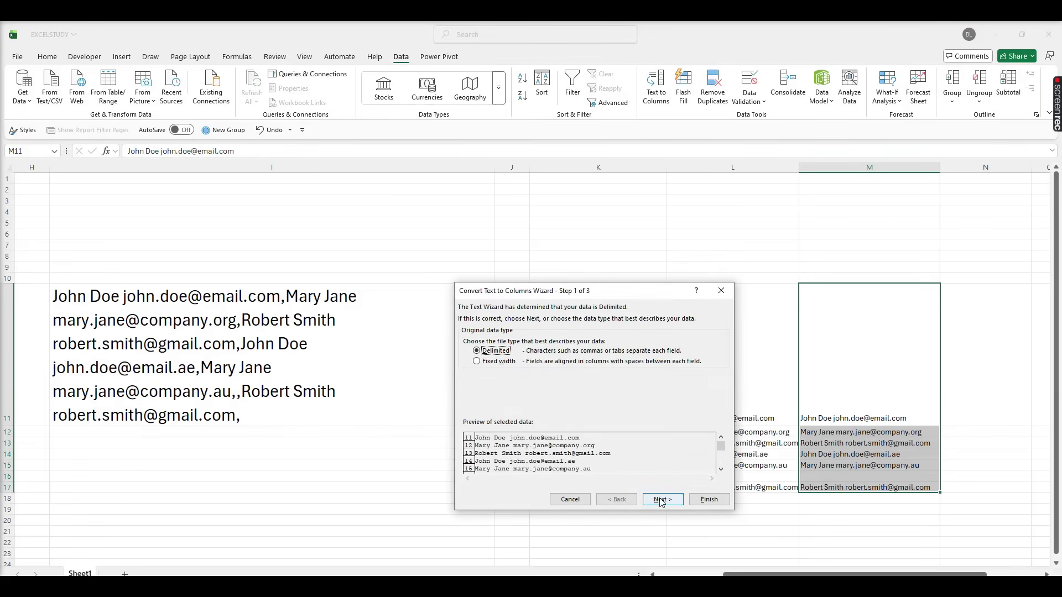
left_click(663, 500)
left_click(481, 372)
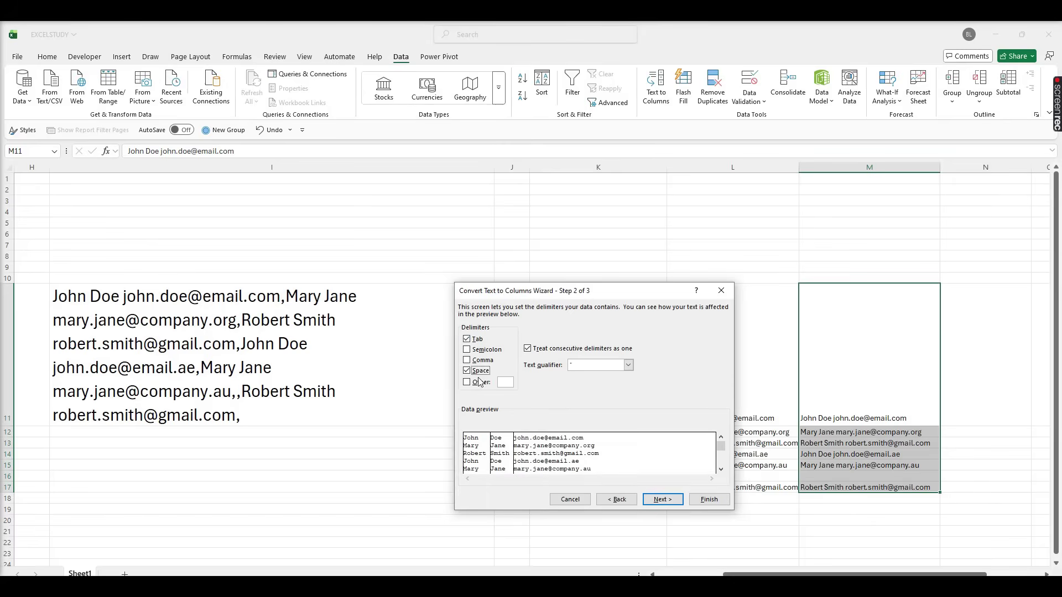
left_click(478, 339)
left_click(663, 501)
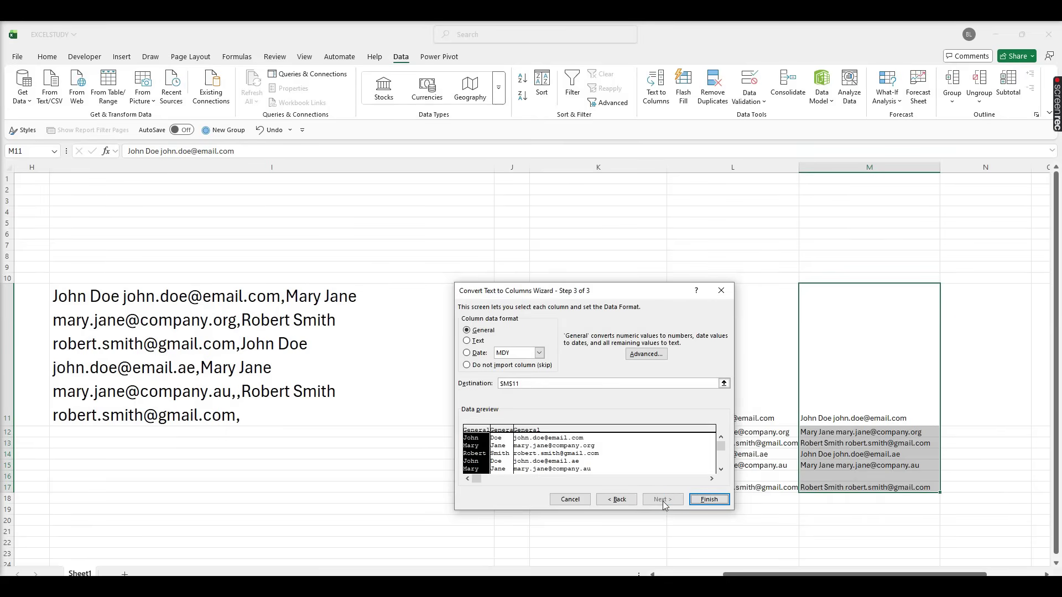
left_click(710, 499)
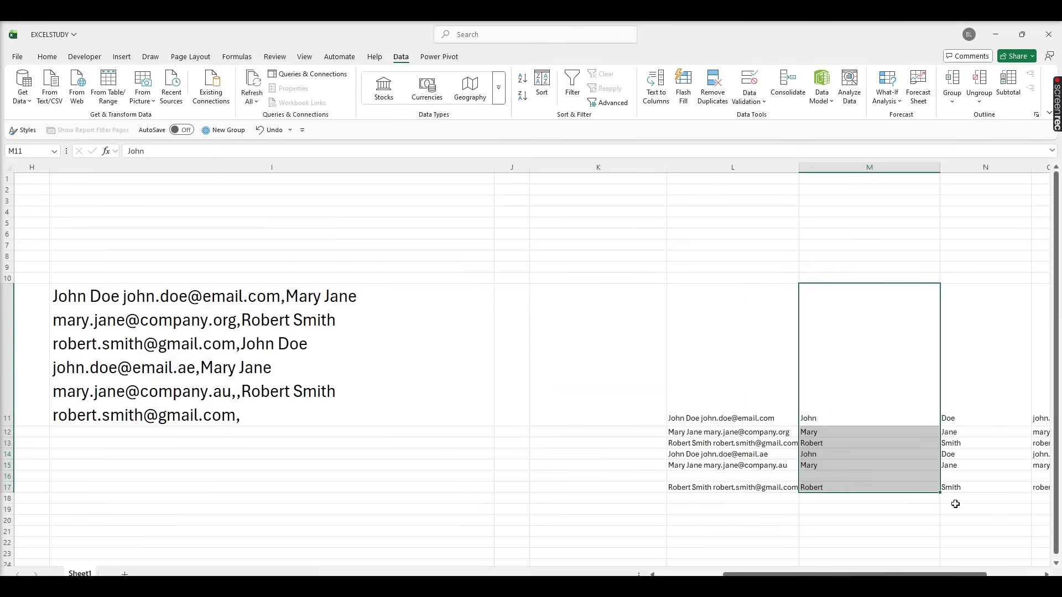
Step: Delete the TRANSPOSE formula and its results from L11:L18
scroll(955, 504, "down", 2)
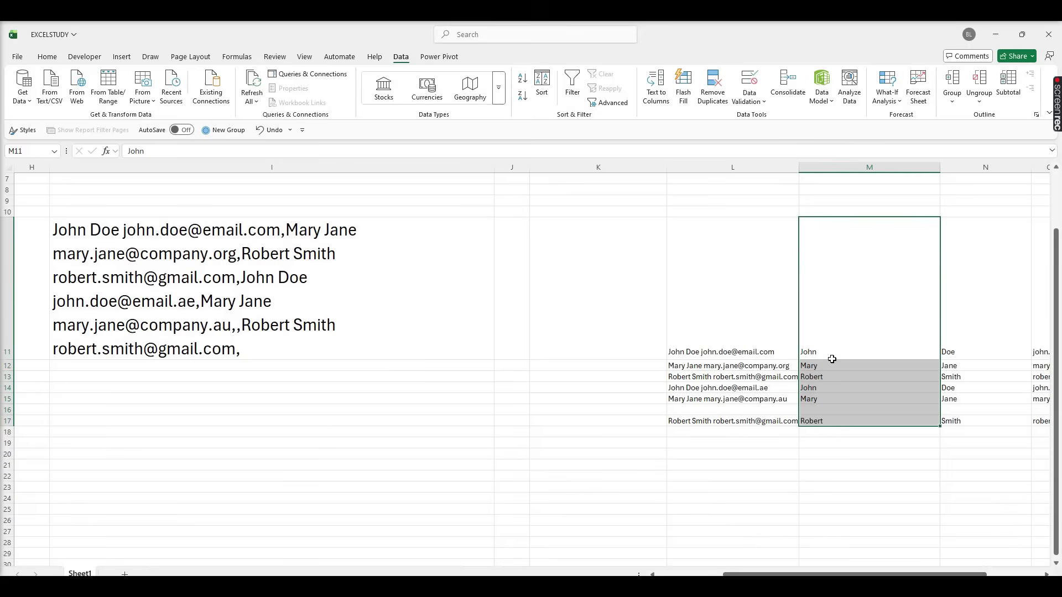
left_click(726, 322)
left_click_drag(725, 337, 722, 430)
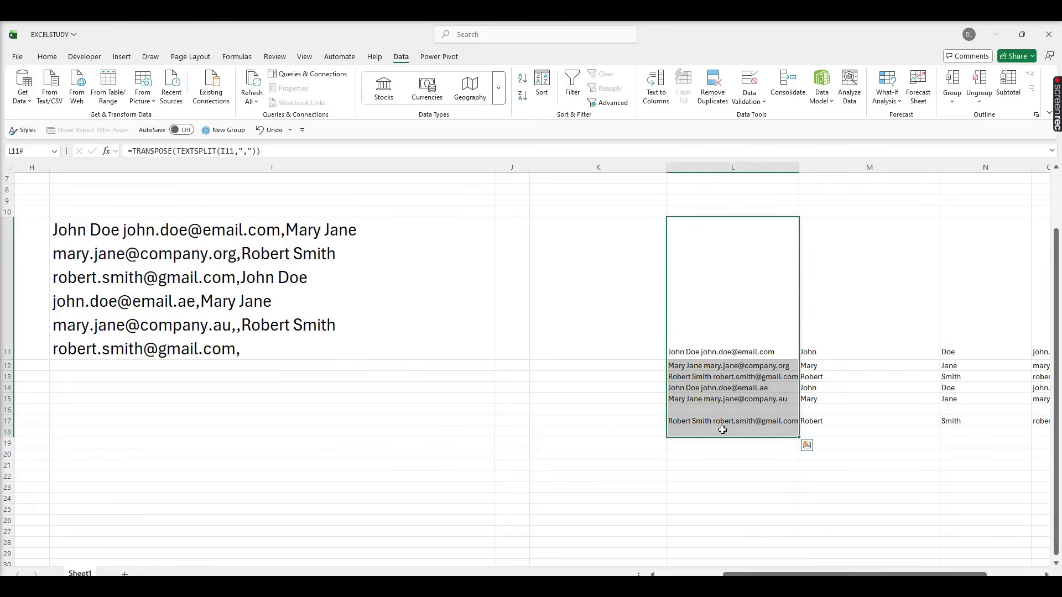
key("Delete")
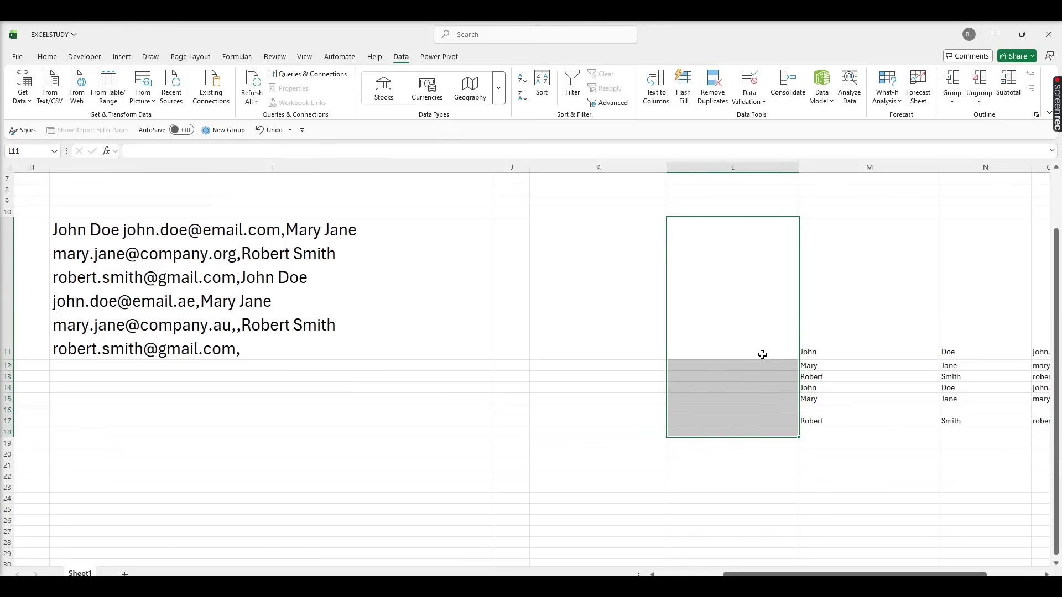
left_click(749, 343)
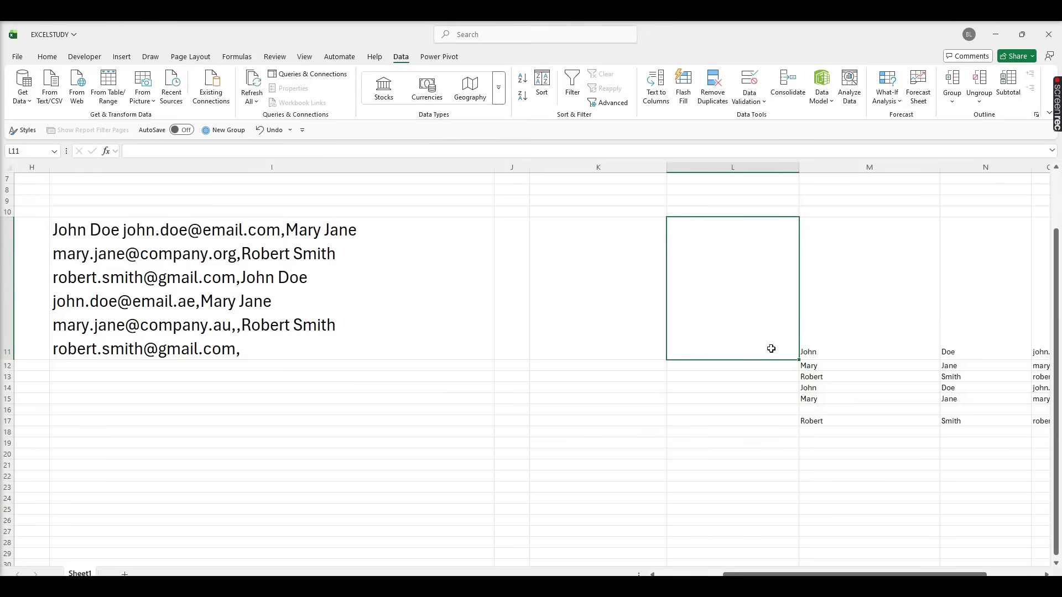
Step: Enter =TEXTJOIN(" ",TRUE,M11,N11) in L11 to rejoin the full name John Doe
type("=")
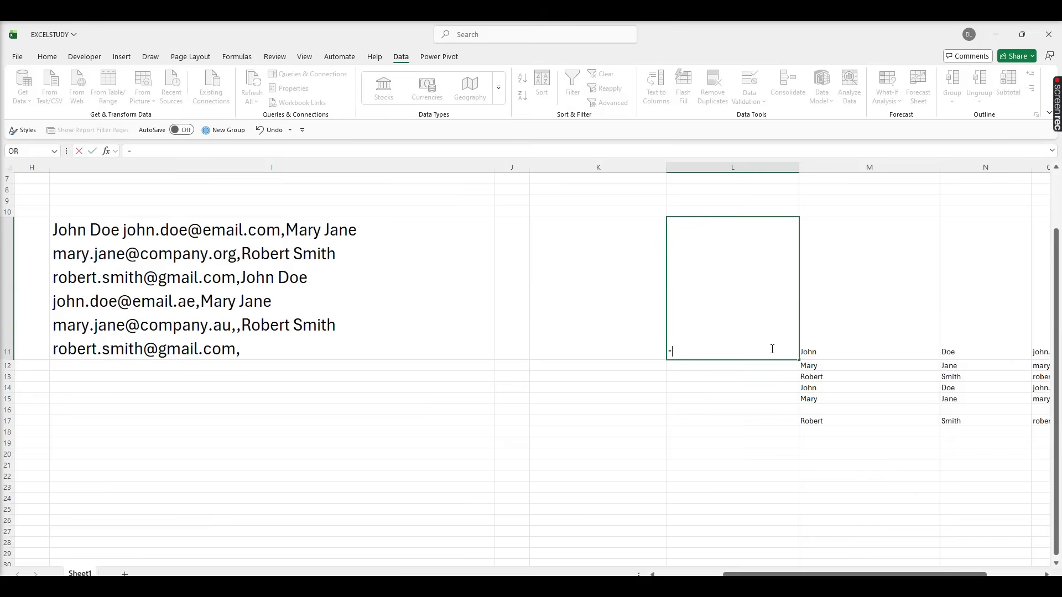
type("textjo")
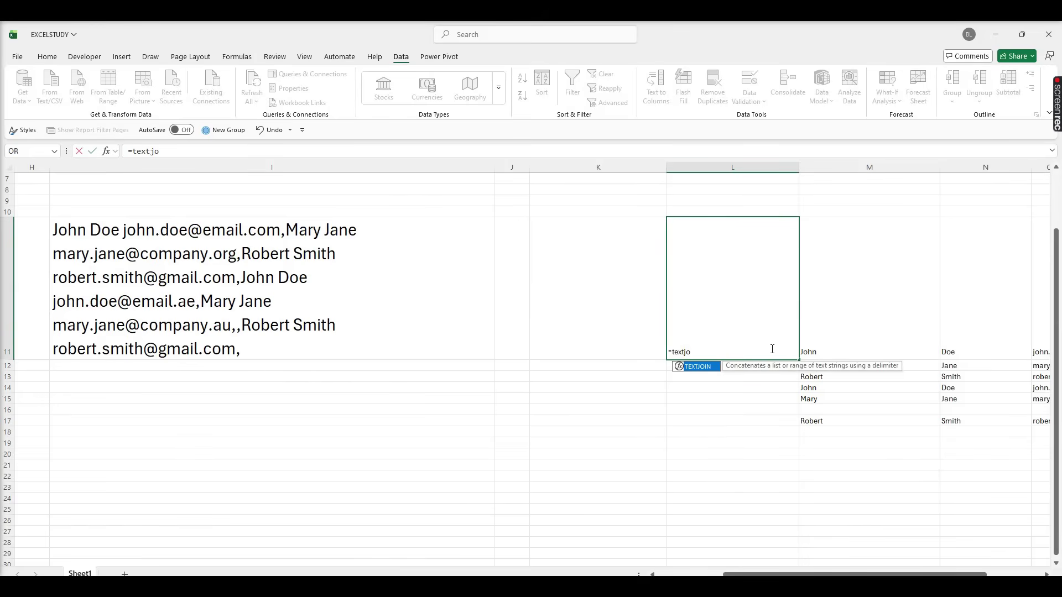
type("in(")
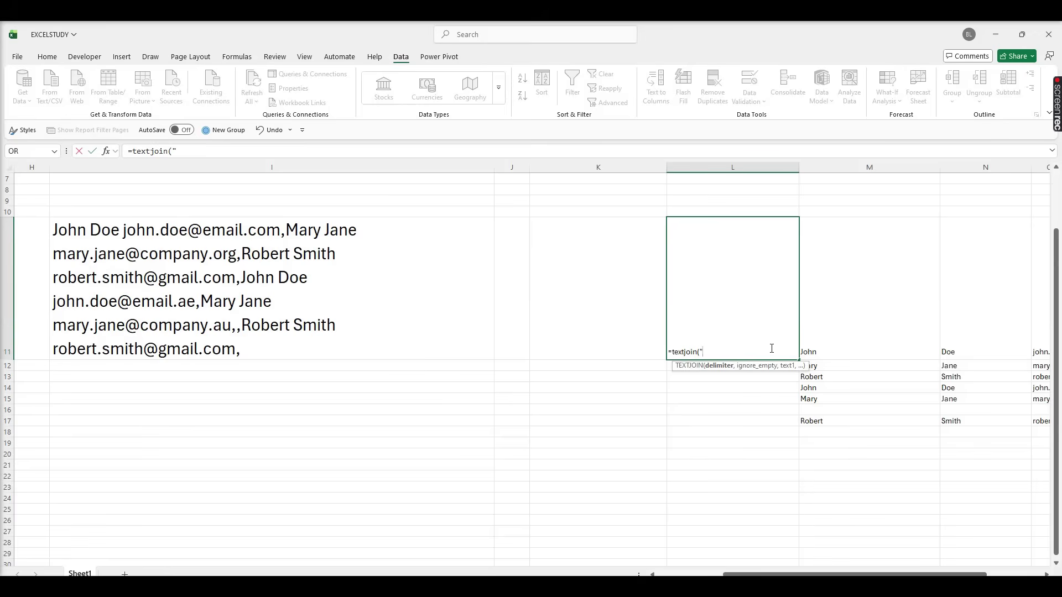
type("\",")
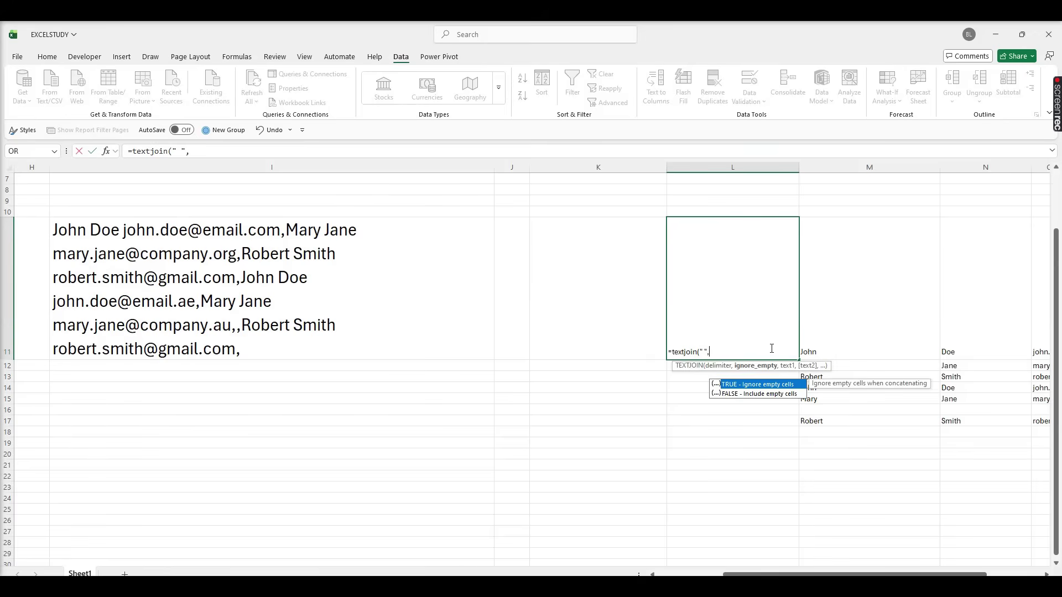
double_click(745, 384)
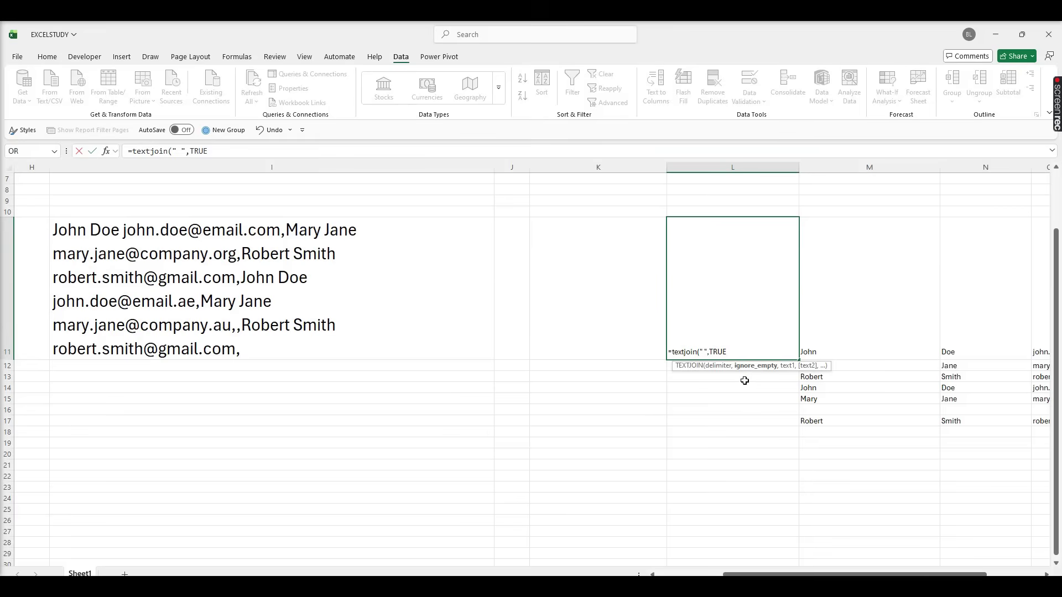
type(",")
left_click(809, 347)
type(",")
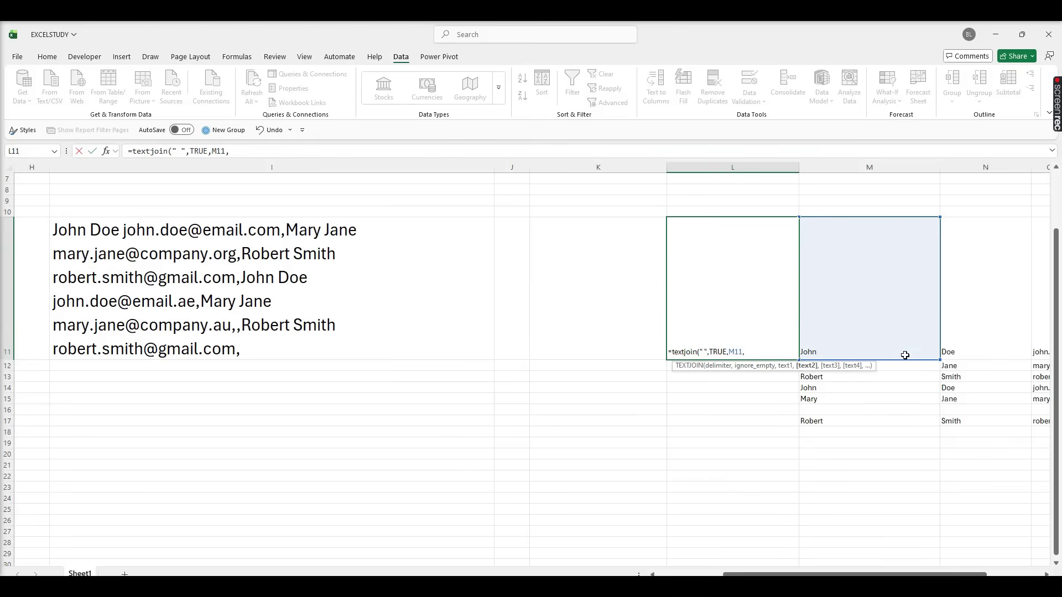
left_click(971, 348)
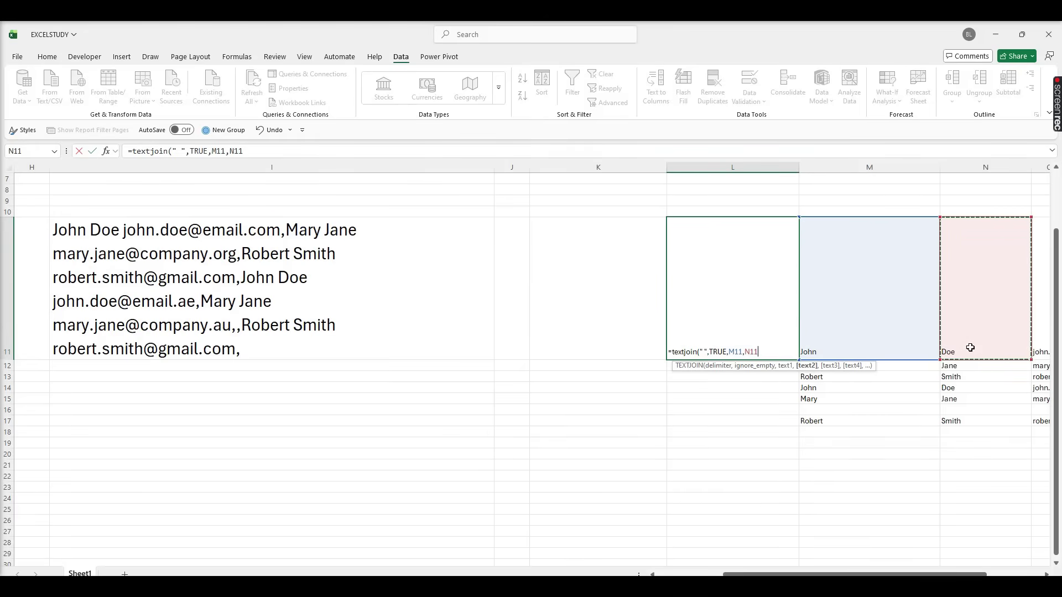
key("Return")
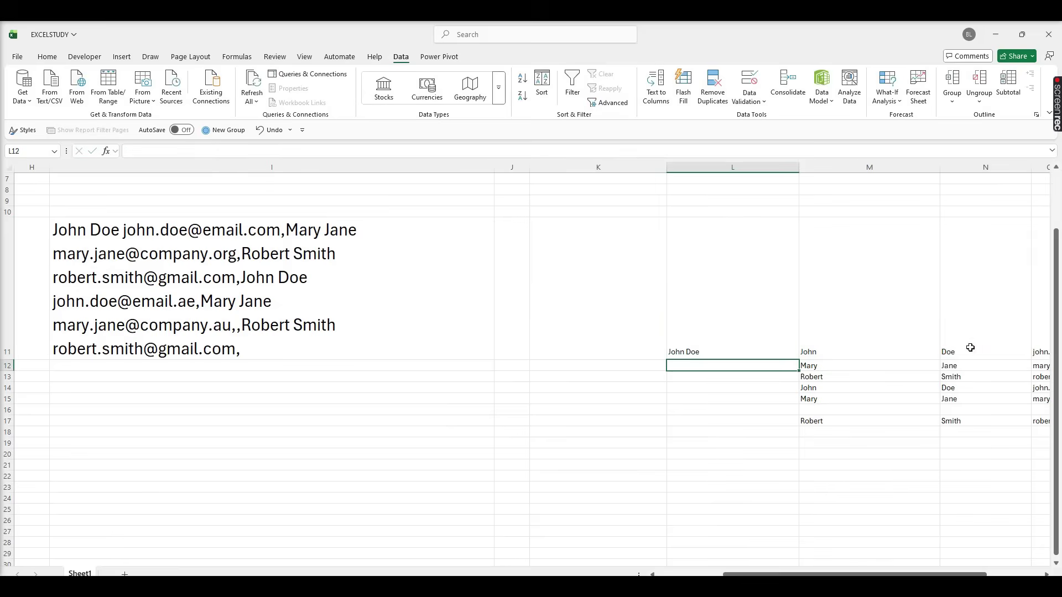
Step: Fill the TEXTJOIN formula down to L17 and copy the joined names L11:L17
left_click(730, 352)
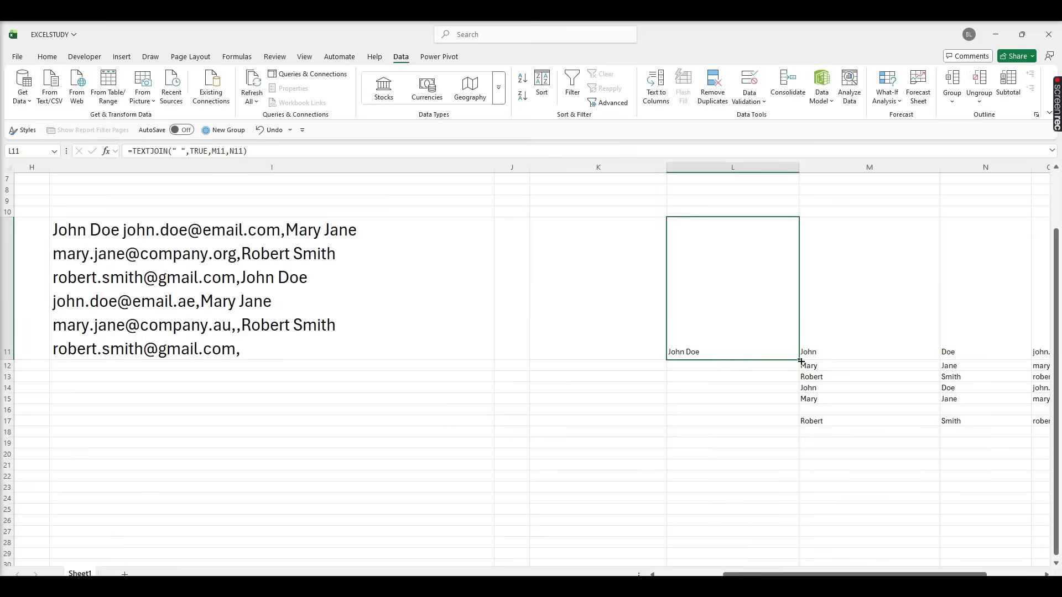
left_click_drag(802, 360, 774, 425)
left_click(713, 371)
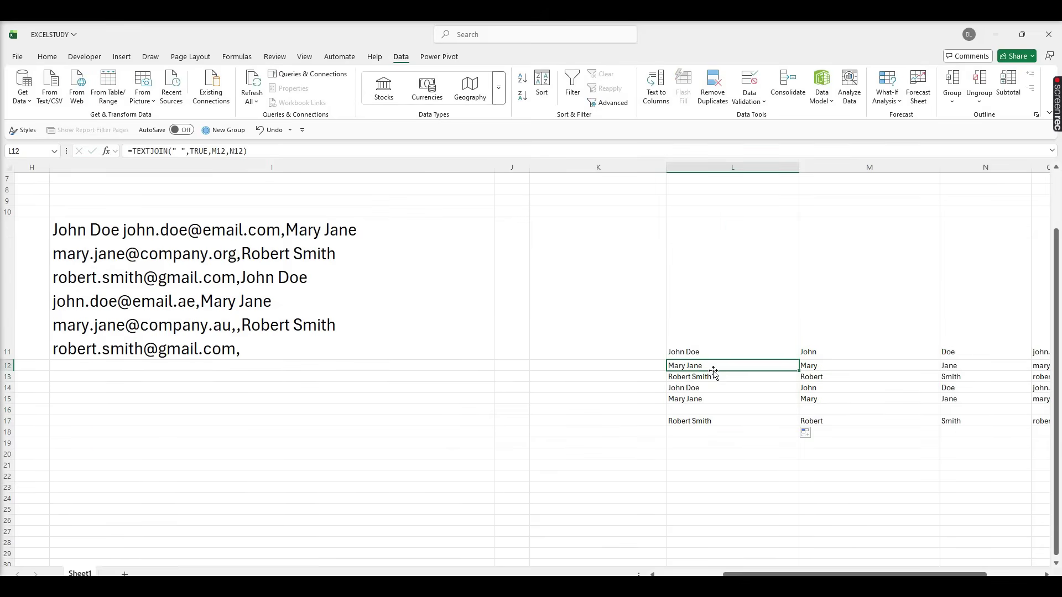
left_click_drag(704, 349, 700, 416)
key("ctrl+c")
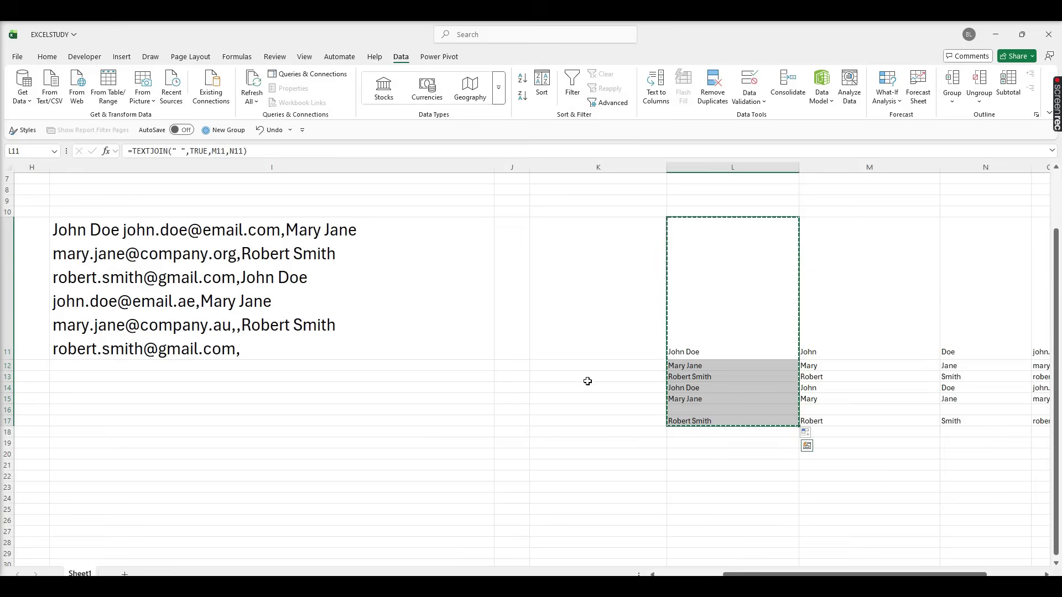
Step: Paste the joined names into K12 as plain values
left_click(562, 366)
key("ctrl+v")
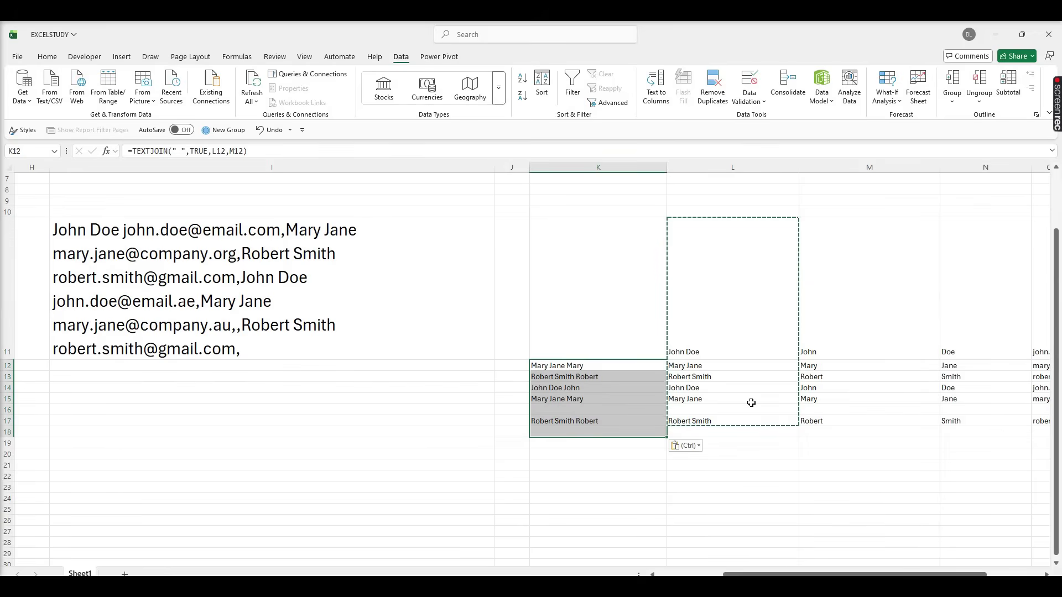
key("Delete")
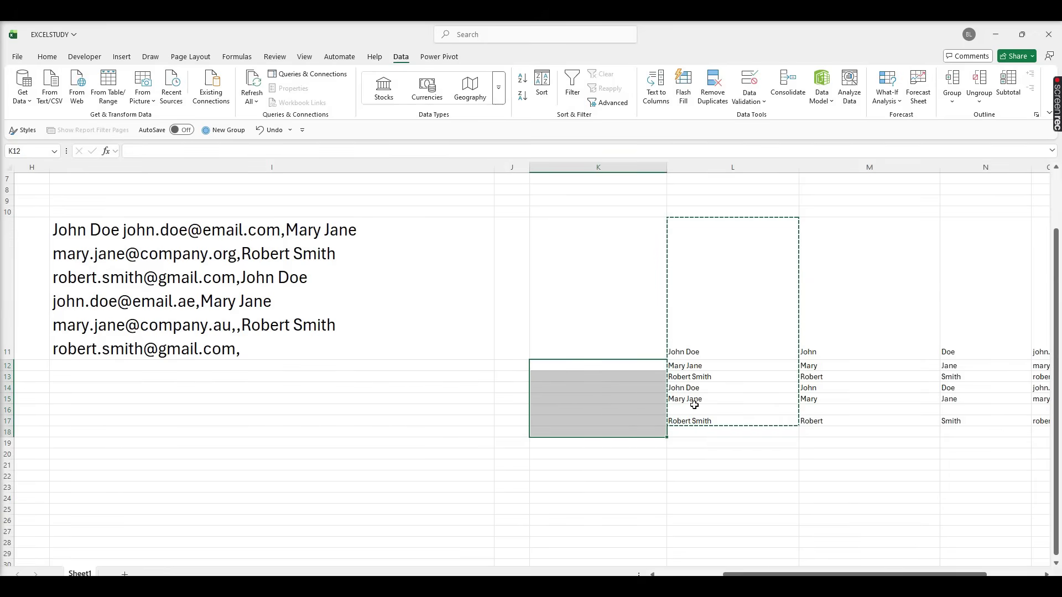
right_click(556, 368)
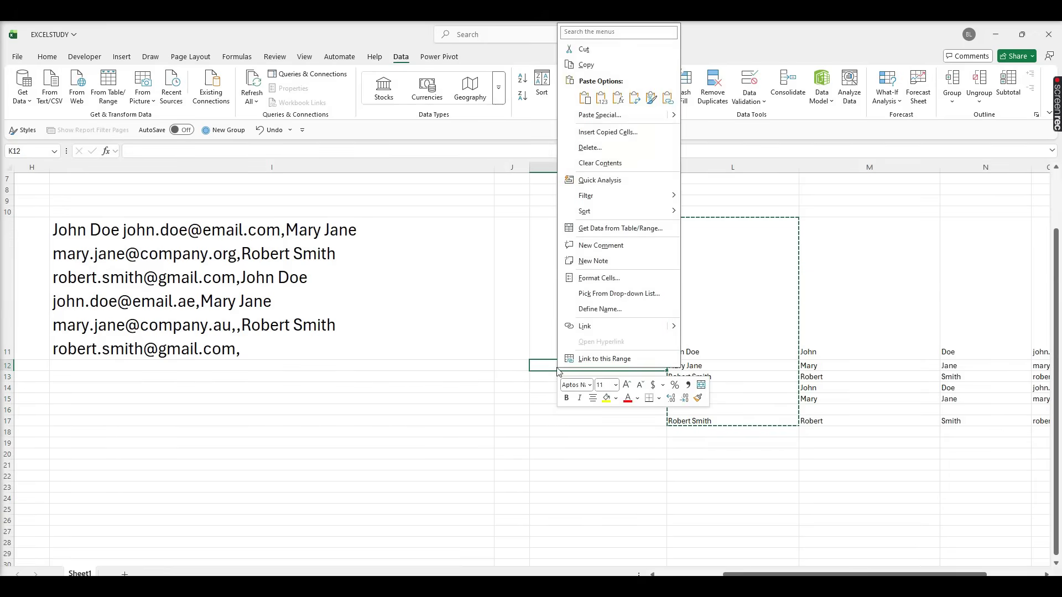
left_click(599, 94)
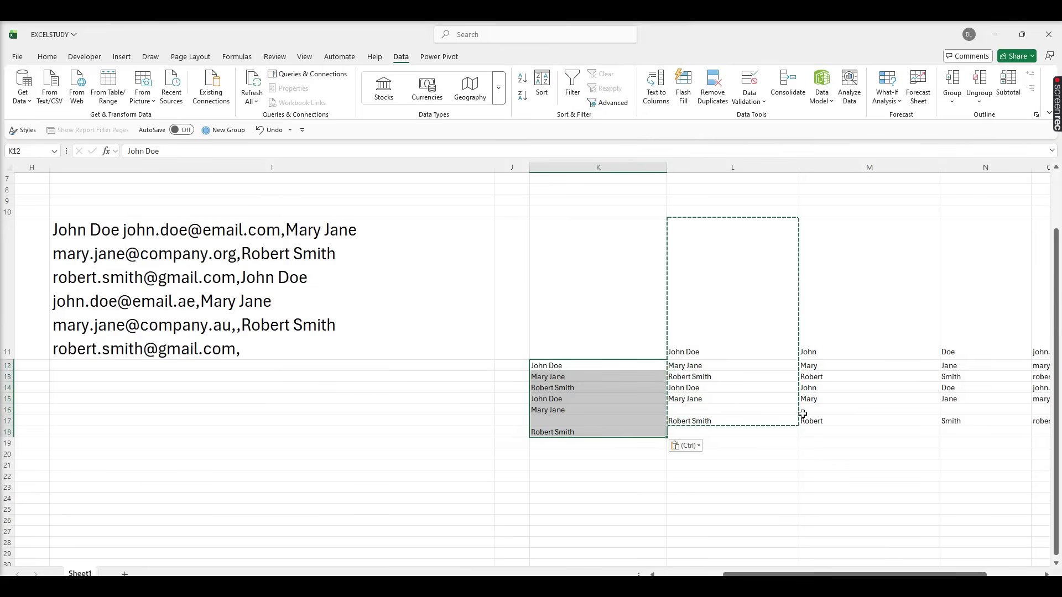
key("Escape")
Step: Delete helper columns L to N and widen column L to fit the emails
left_click_drag(733, 168, 973, 260)
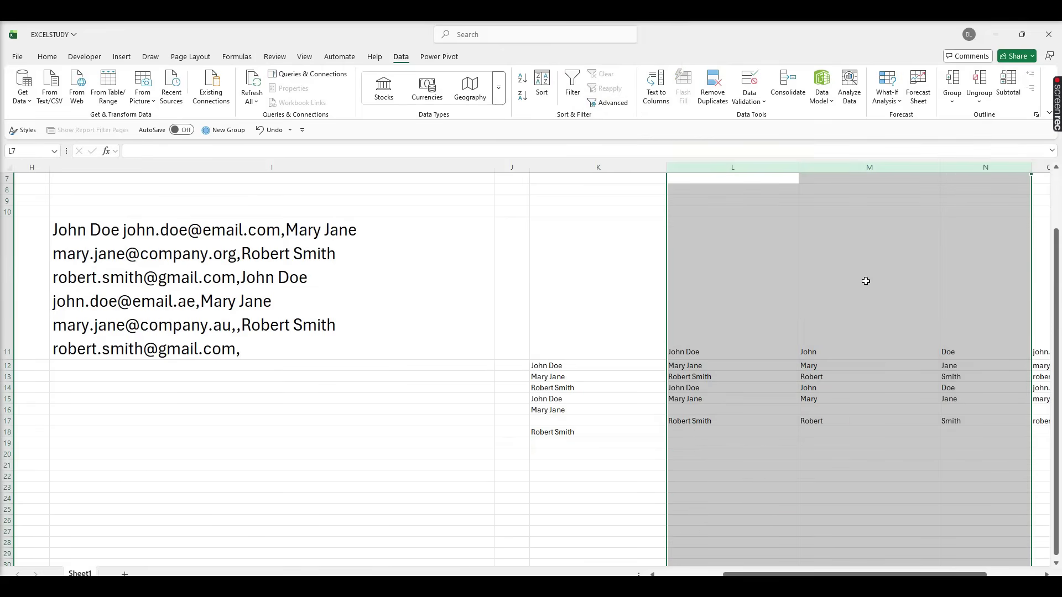
right_click(863, 296)
key("Escape")
key("ctrl+minus")
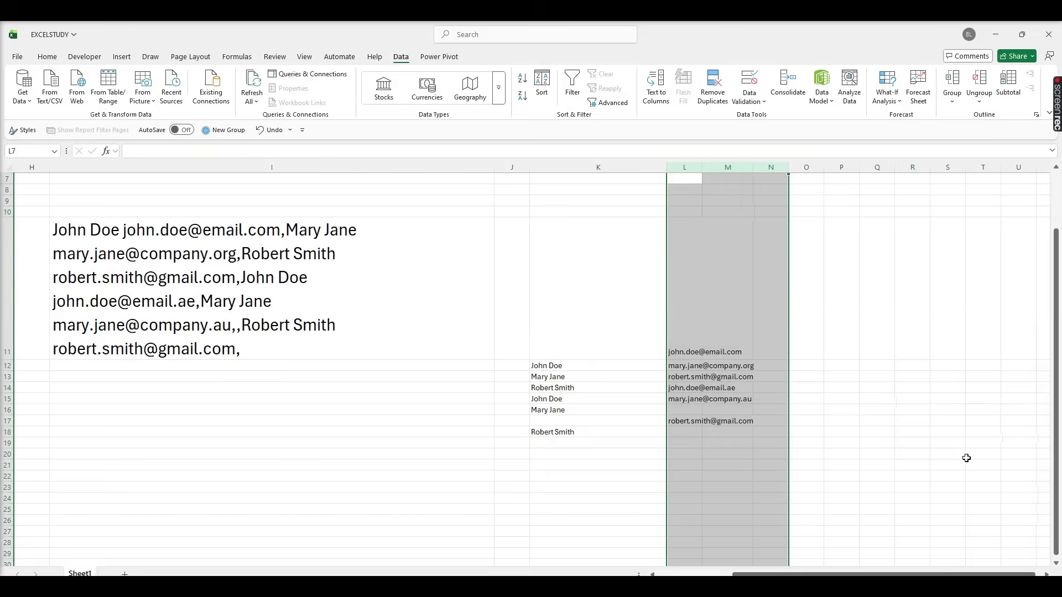
left_click(714, 399)
left_click_drag(708, 352, 705, 396)
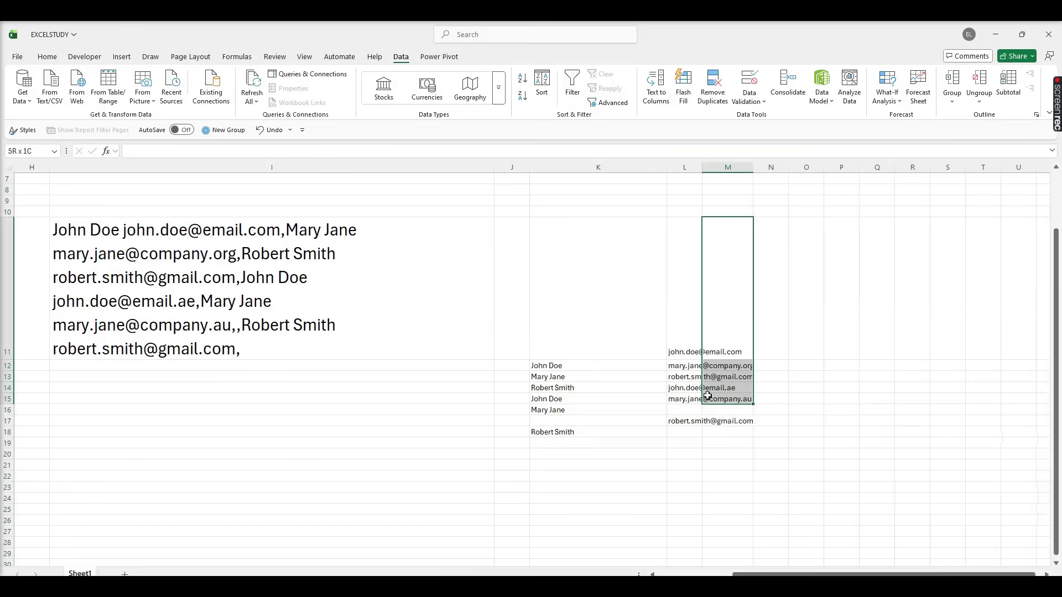
left_click(682, 348)
left_click_drag(702, 171, 779, 171)
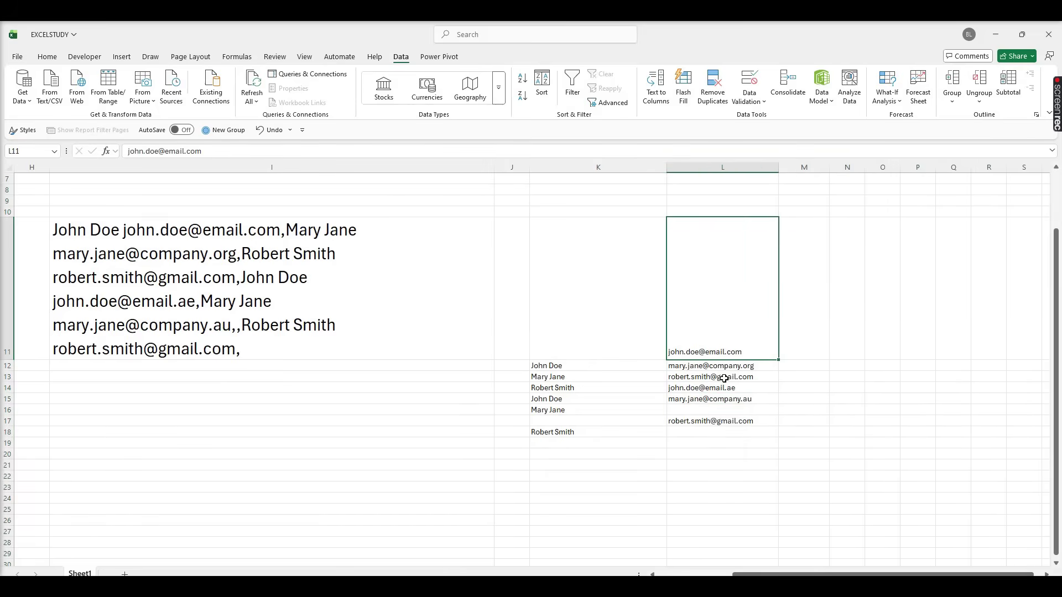
Step: Copy the emails in L11:L17 and paste them starting at L12
left_click_drag(705, 352, 704, 422)
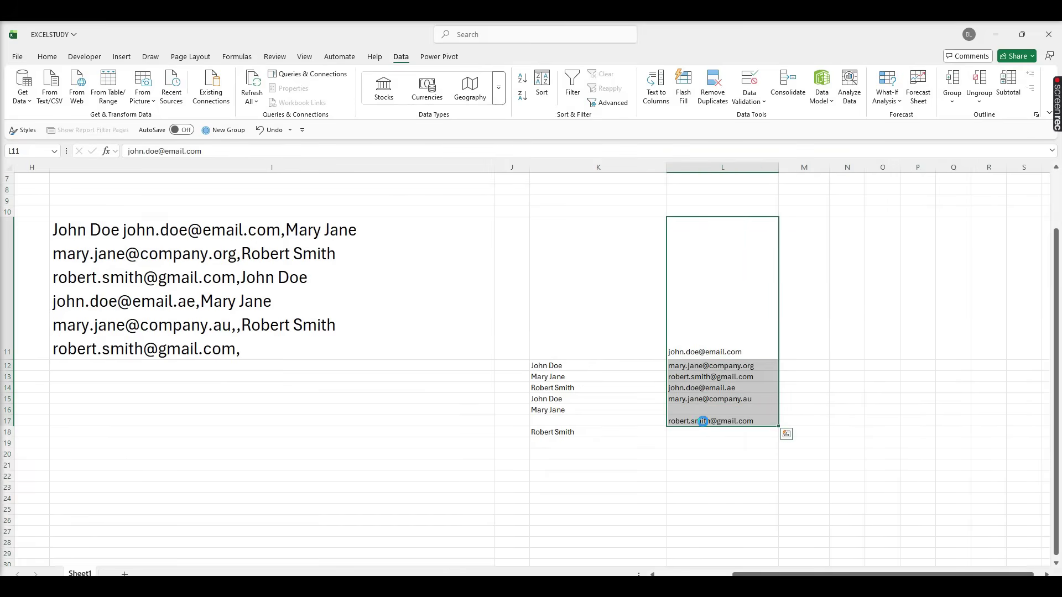
key("ctrl+c")
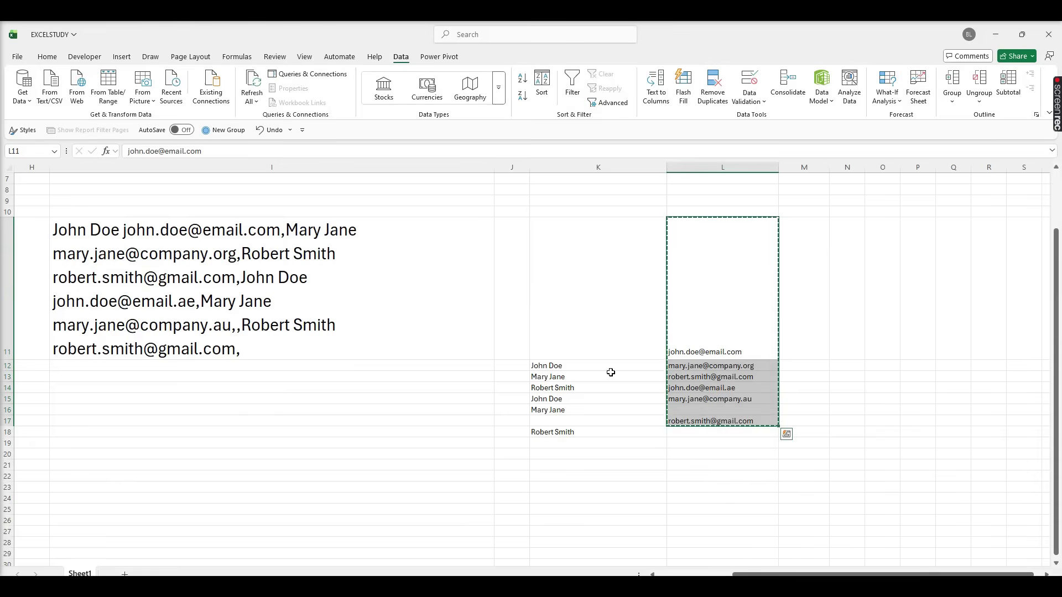
left_click(696, 366)
right_click(696, 366)
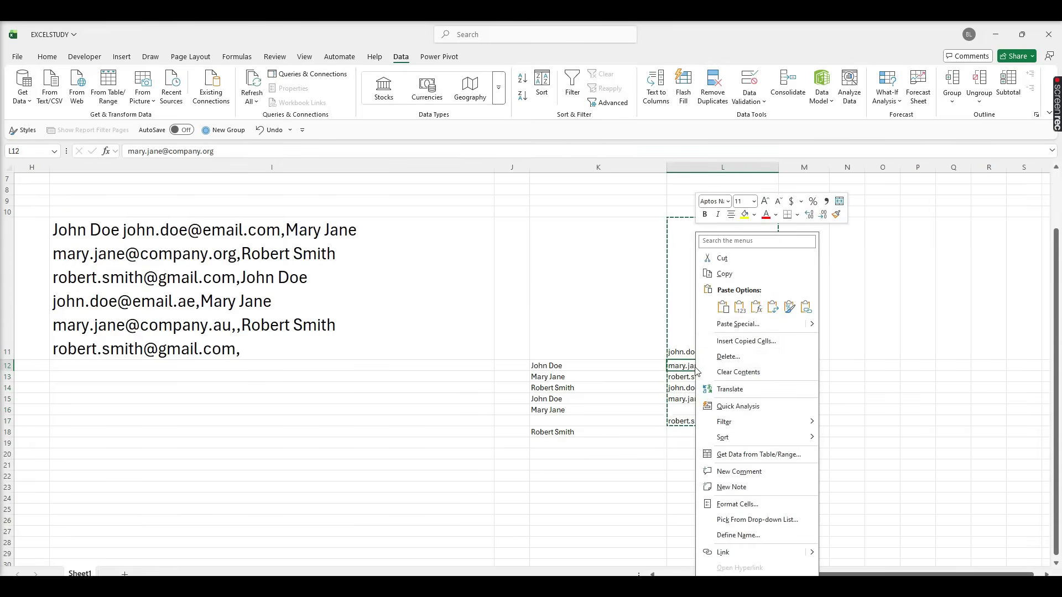
left_click(737, 308)
left_click(628, 495)
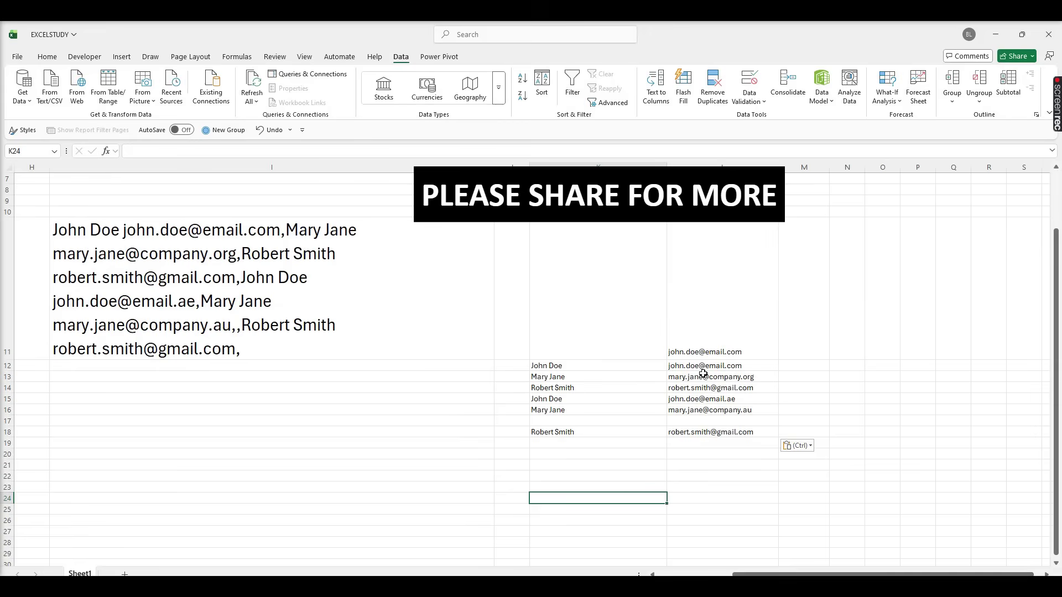
Step: Copy the emails in L11:L18 and paste them at L12, one row lower
left_click_drag(719, 355, 715, 433)
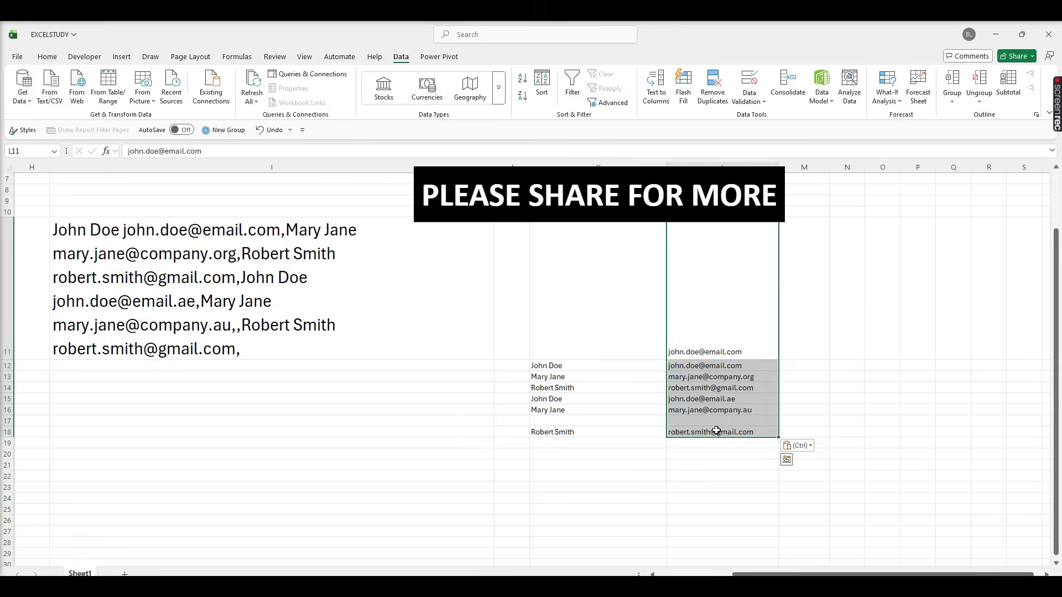
key("ctrl+c")
left_click(716, 367)
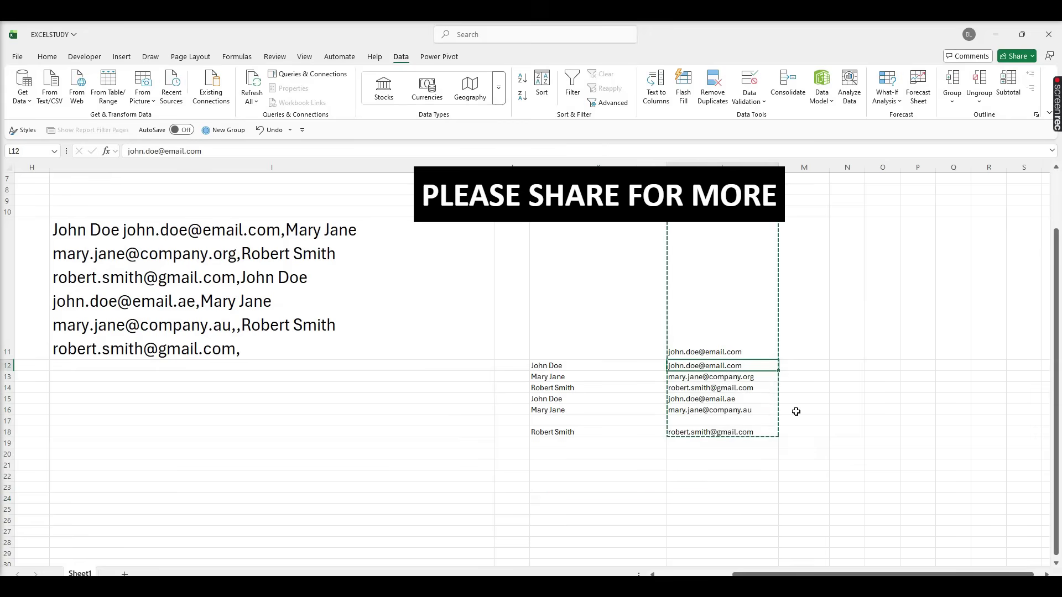
key("ctrl+v")
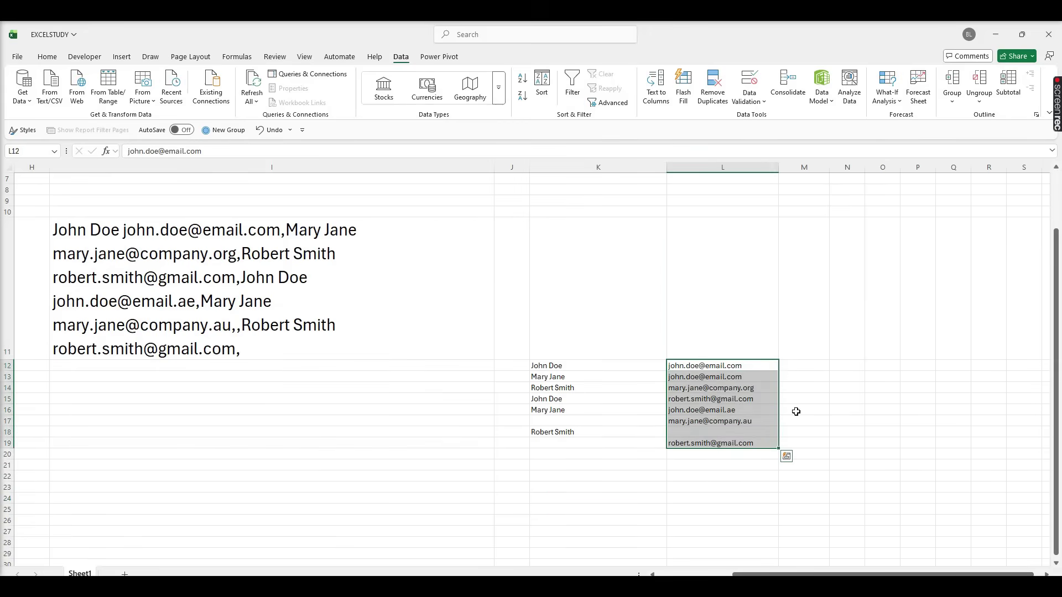